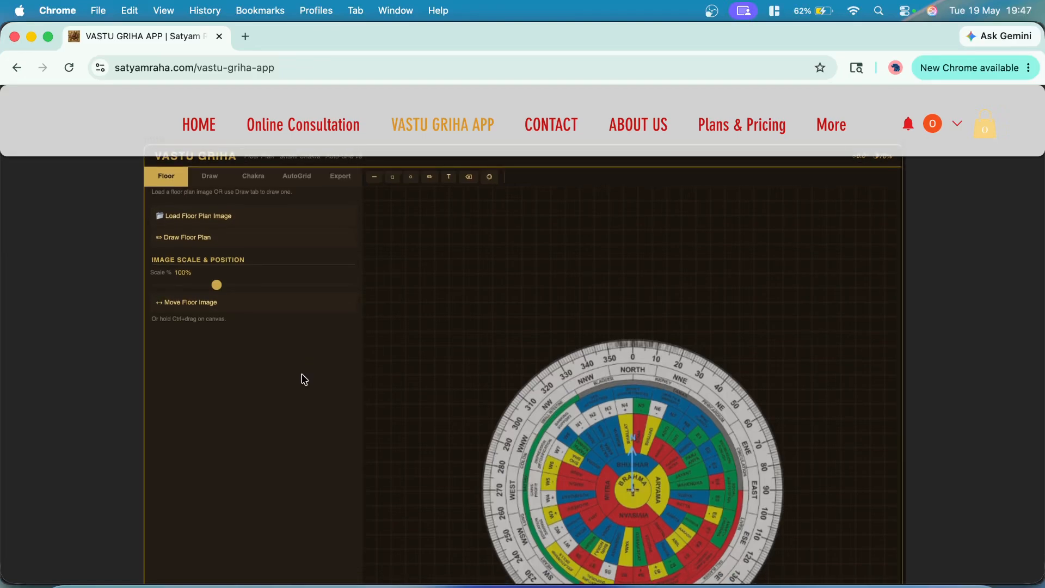
# Draw a yellow trial rectangle across the empty canvas above the Shakti Chakra's centre, and undo it.
pyautogui.scroll(-2, 121, 460)
pyautogui.scroll(-1, 121, 463)
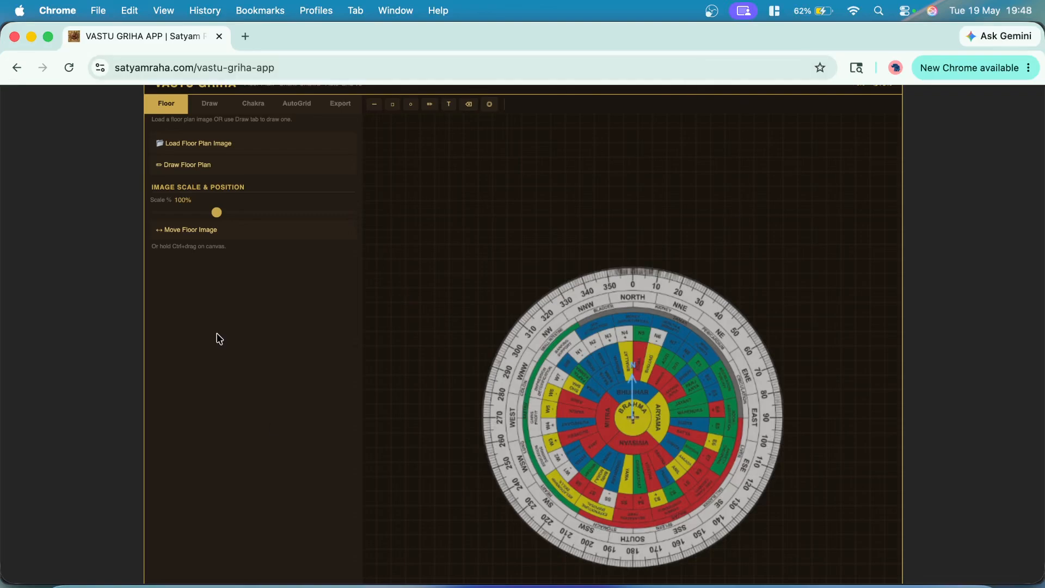
pyautogui.click(210, 106)
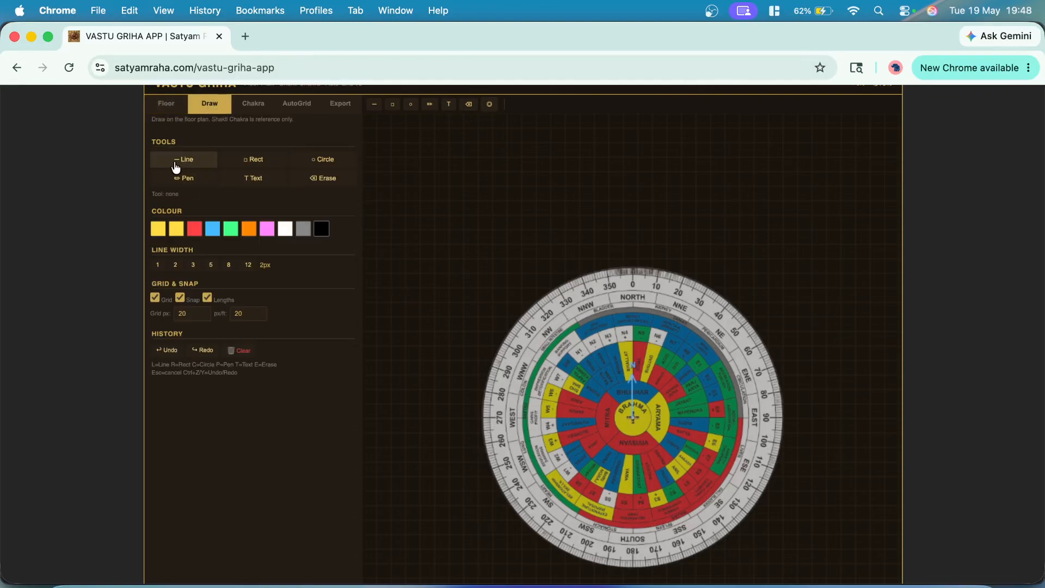
pyautogui.click(255, 161)
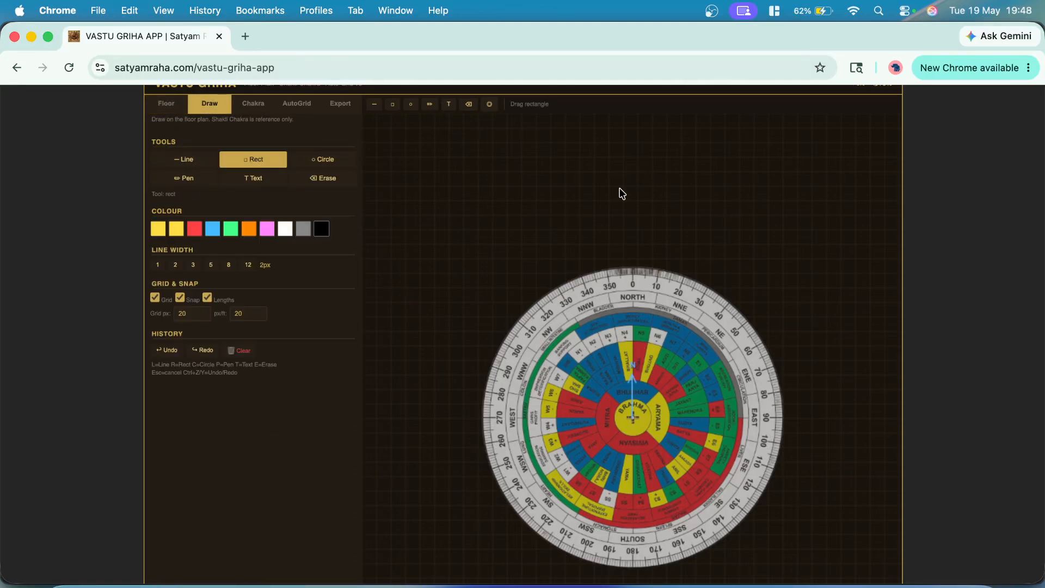
pyautogui.moveTo(490, 172); pyautogui.dragTo(809, 350)
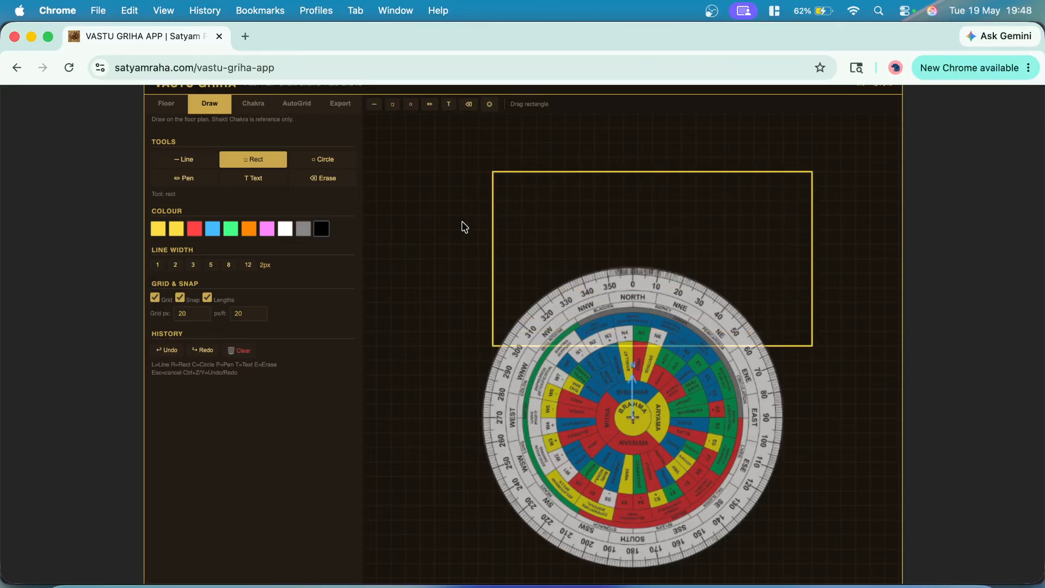
pyautogui.click(164, 351)
# Load floor_plan_sample.jpg from the Downloads folder as the floor plan image.
pyautogui.click(167, 106)
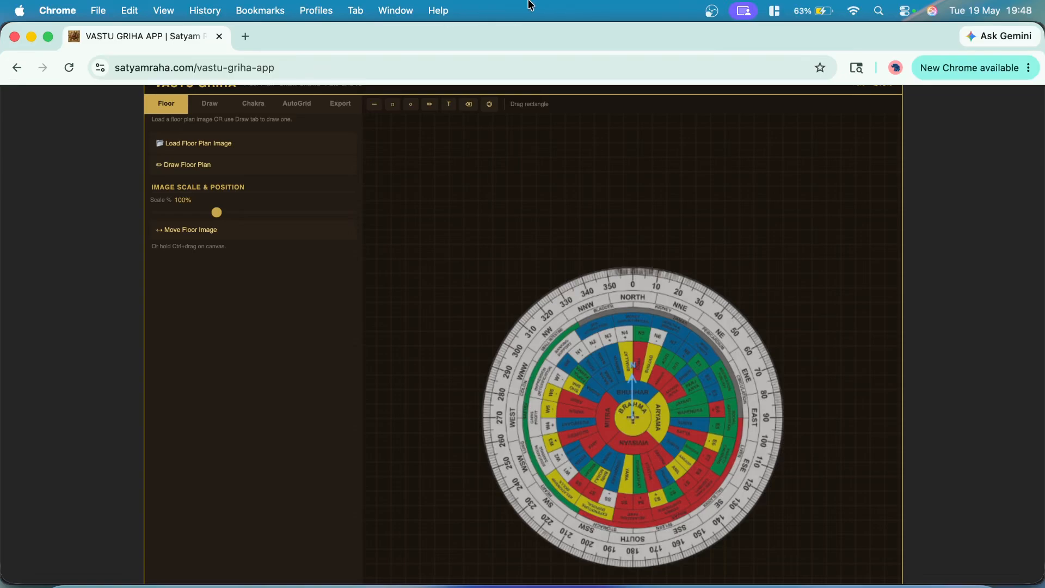
pyautogui.click(182, 143)
pyautogui.scroll(-5, 380, 360)
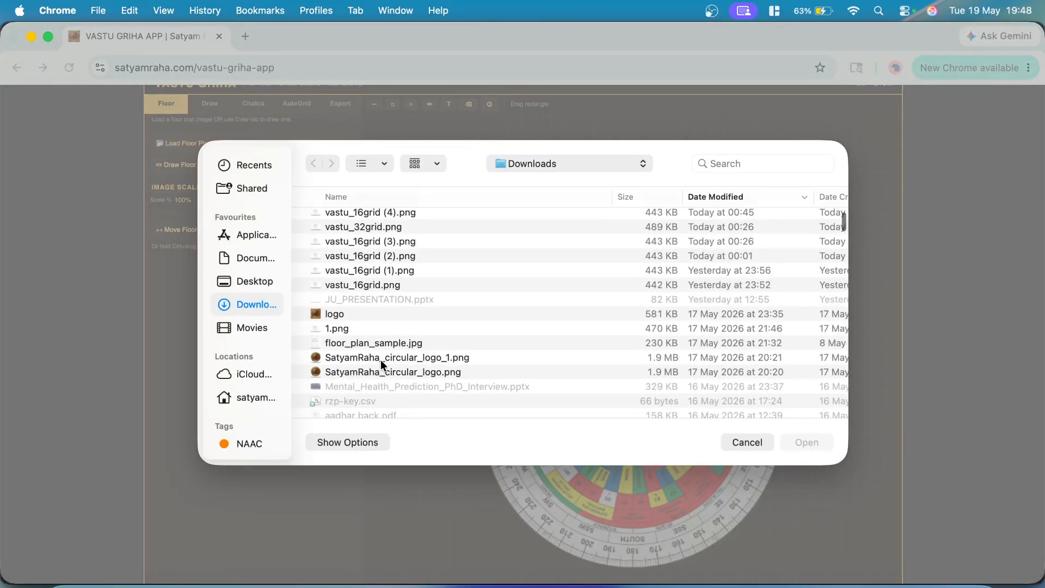
pyautogui.scroll(-1, 380, 361)
pyautogui.doubleClick(377, 325)
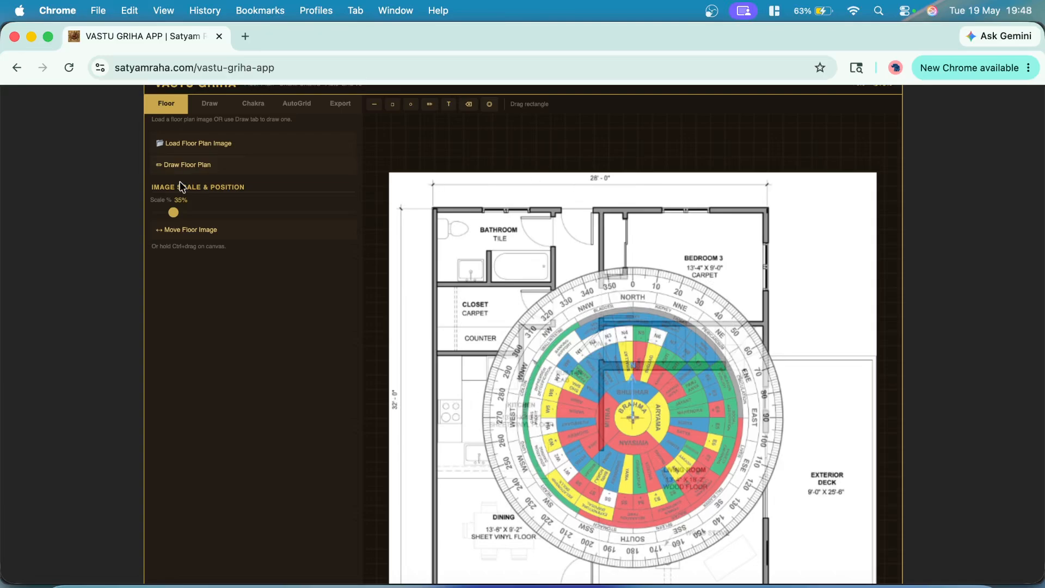
# Scale the floor plan image to 26% and move it up and to the right, to the middle of the canvas.
pyautogui.click(209, 104)
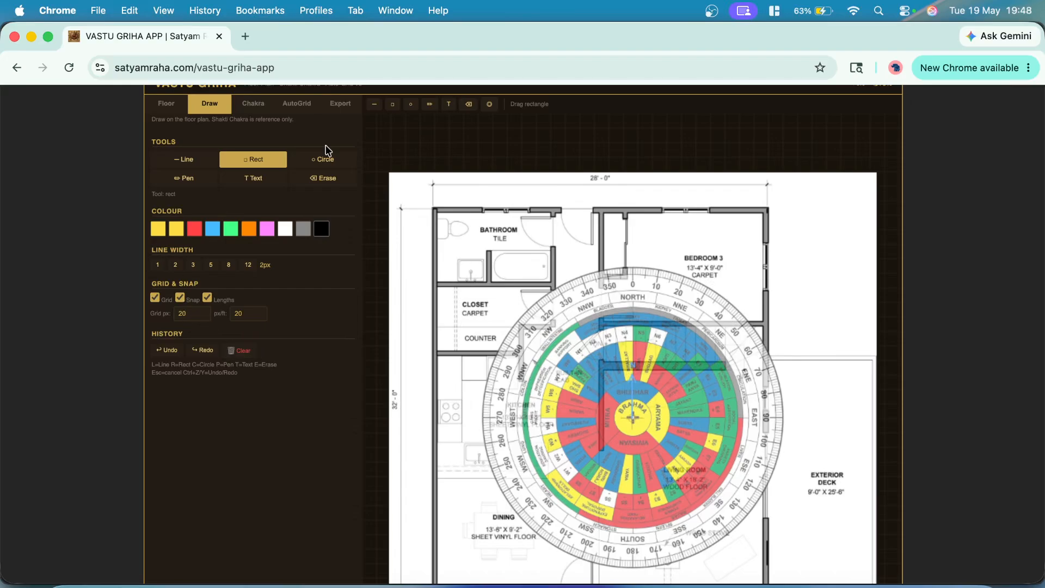
pyautogui.click(165, 109)
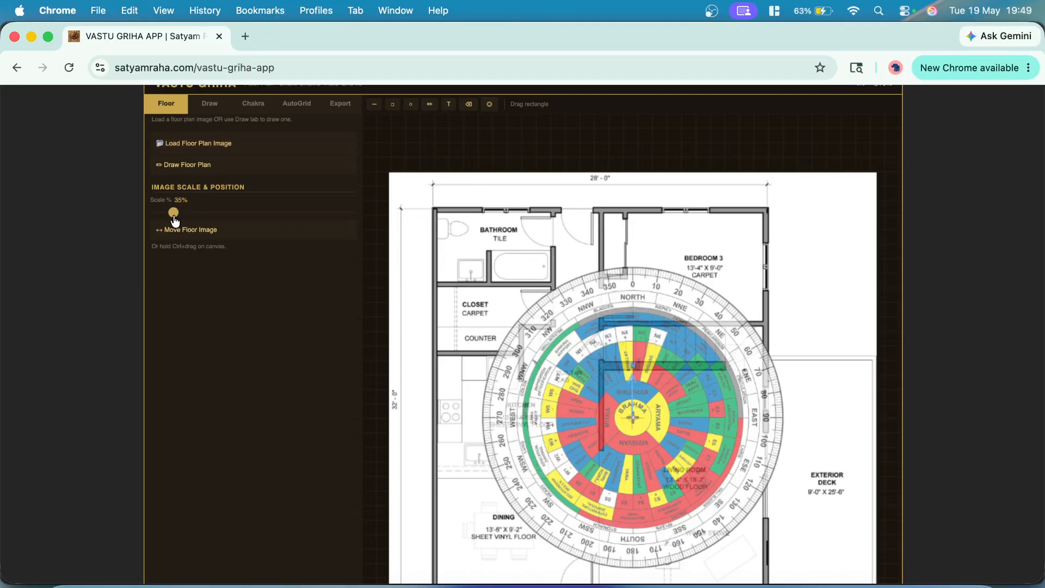
pyautogui.moveTo(174, 218); pyautogui.dragTo(167, 216)
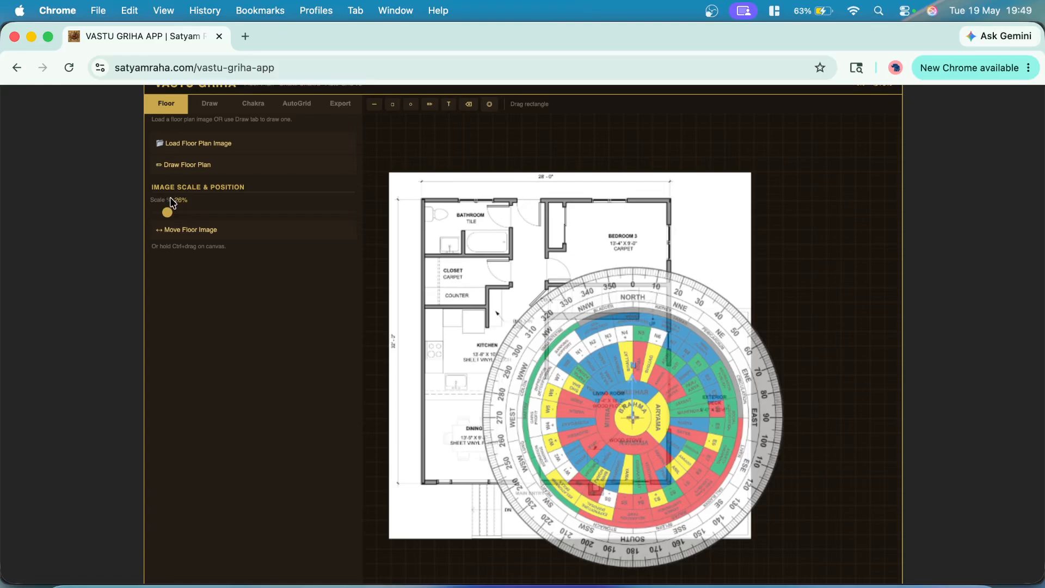
pyautogui.click(163, 230)
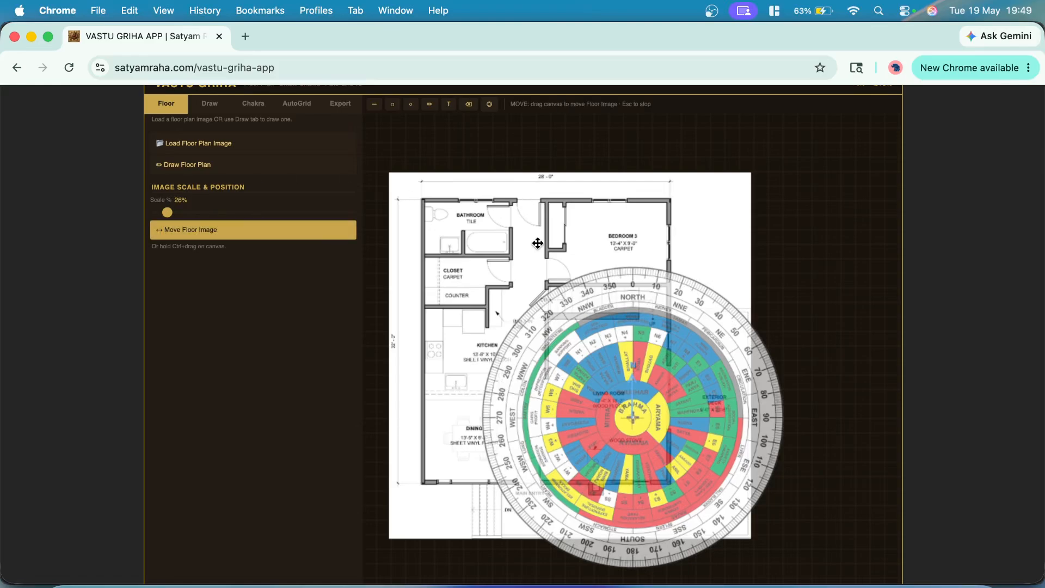
pyautogui.moveTo(491, 227); pyautogui.dragTo(555, 203)
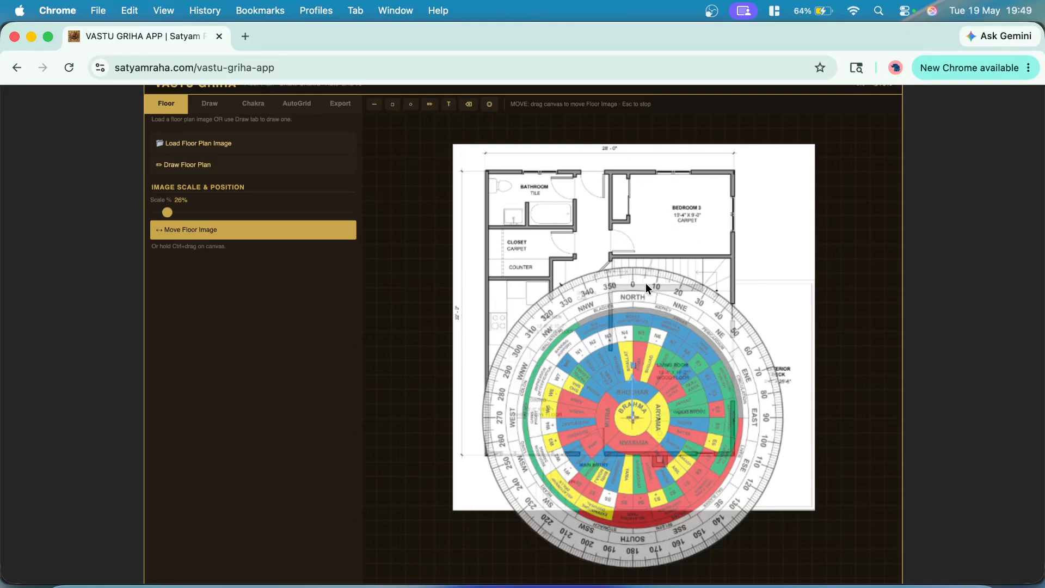
# Set the Shakti Chakra's opacity to 0% and activate the Line drawing tool.
pyautogui.click(252, 104)
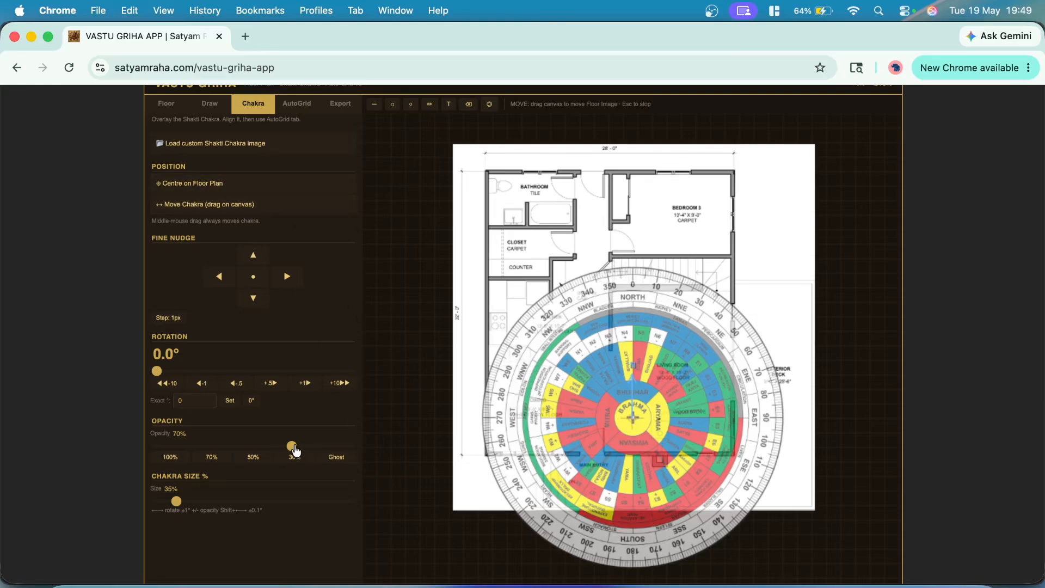
pyautogui.moveTo(294, 446); pyautogui.dragTo(132, 455)
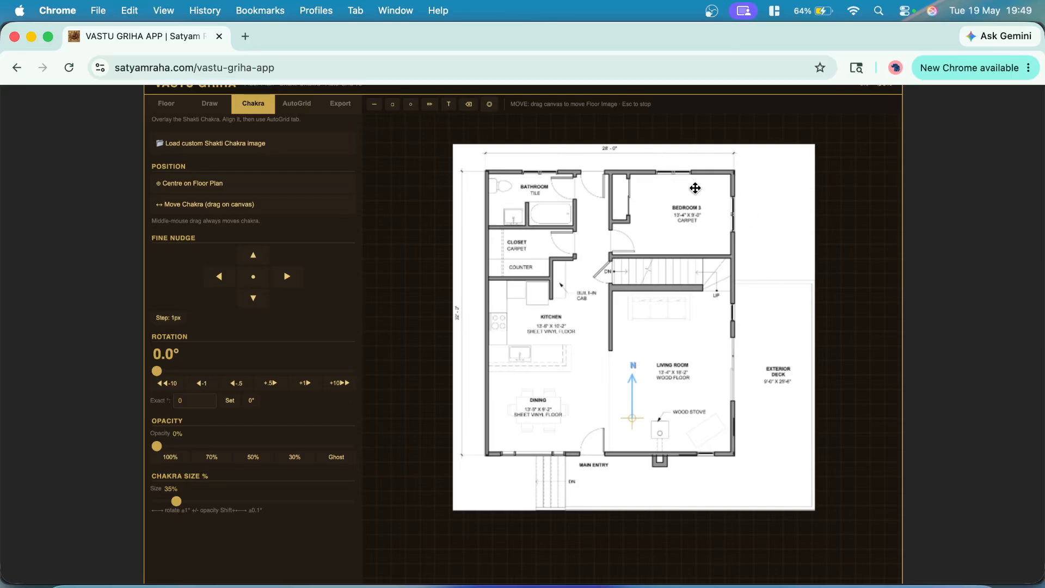
pyautogui.click(211, 106)
pyautogui.click(184, 162)
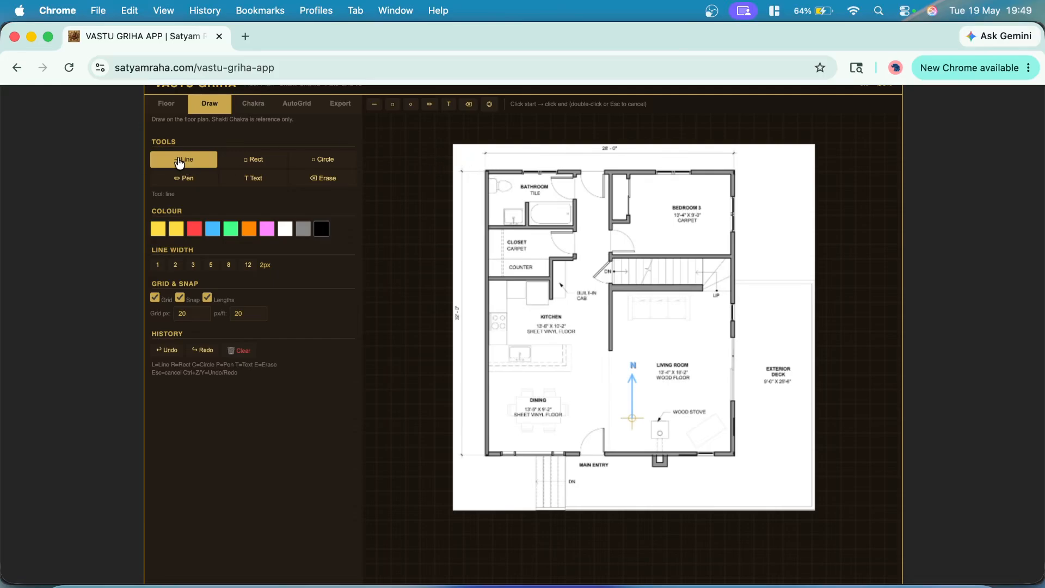
pyautogui.click(485, 172)
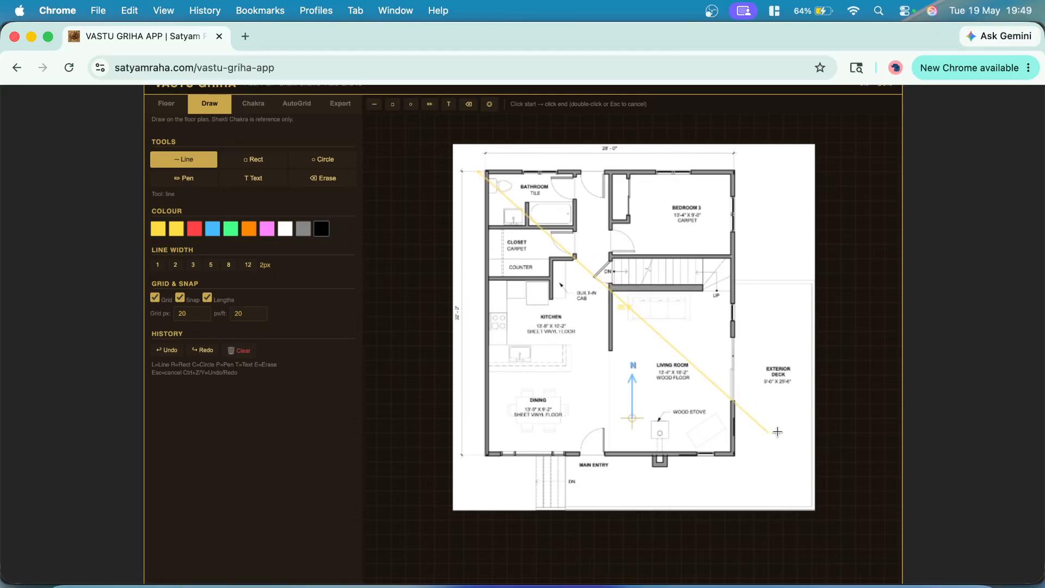
pyautogui.click(776, 488)
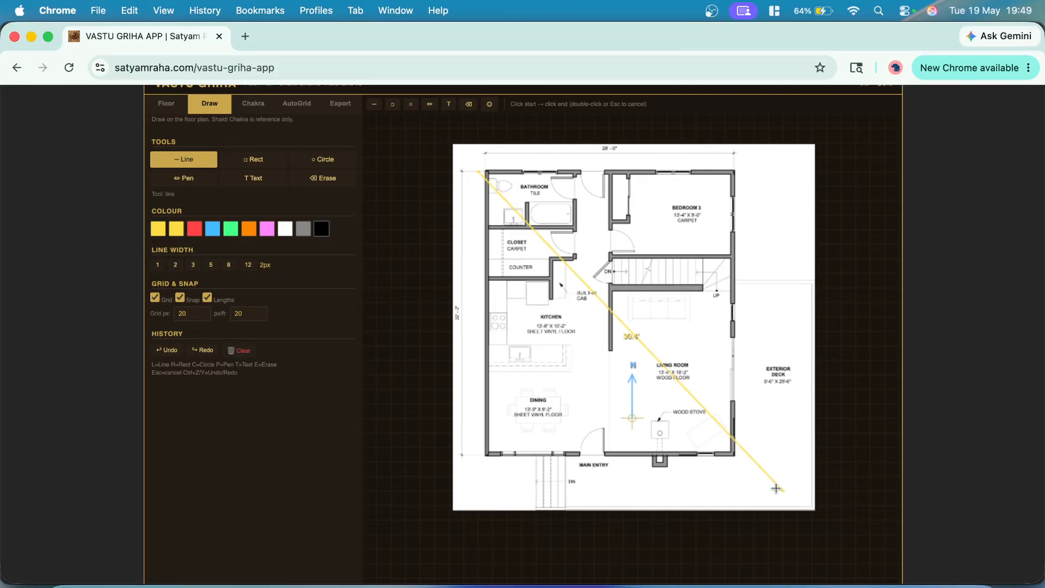
pyautogui.click(169, 350)
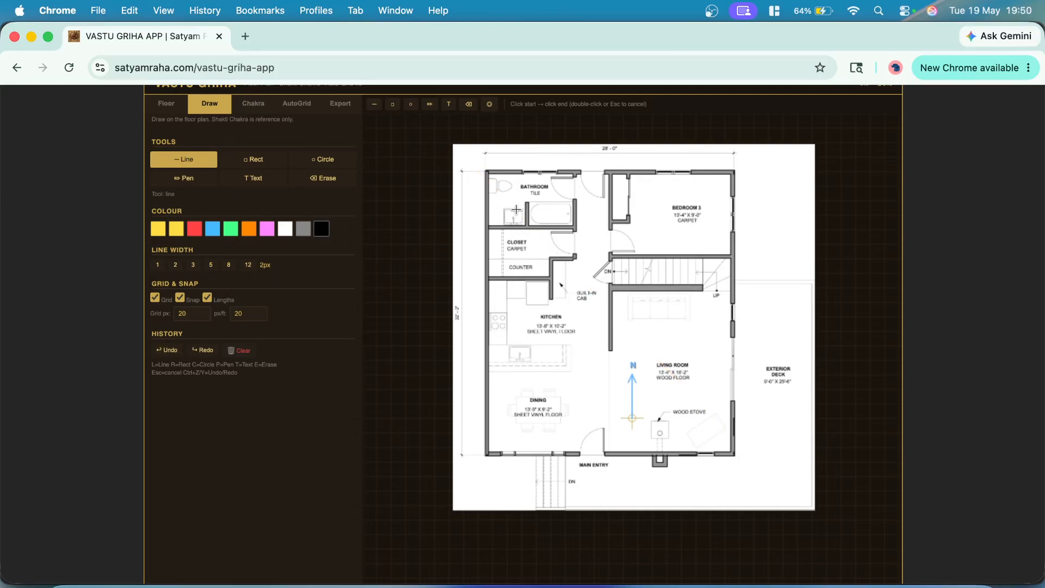
# Draw a diagonal line about 27.7' long from the house's upper-left corner to just beyond its lower-right corner.
pyautogui.click(487, 172)
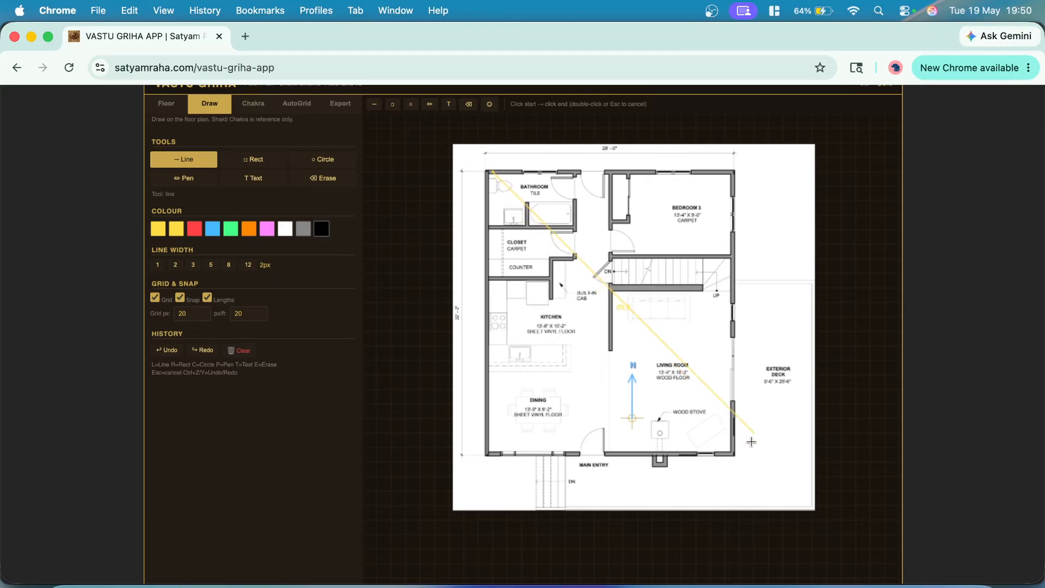
pyautogui.click(754, 478)
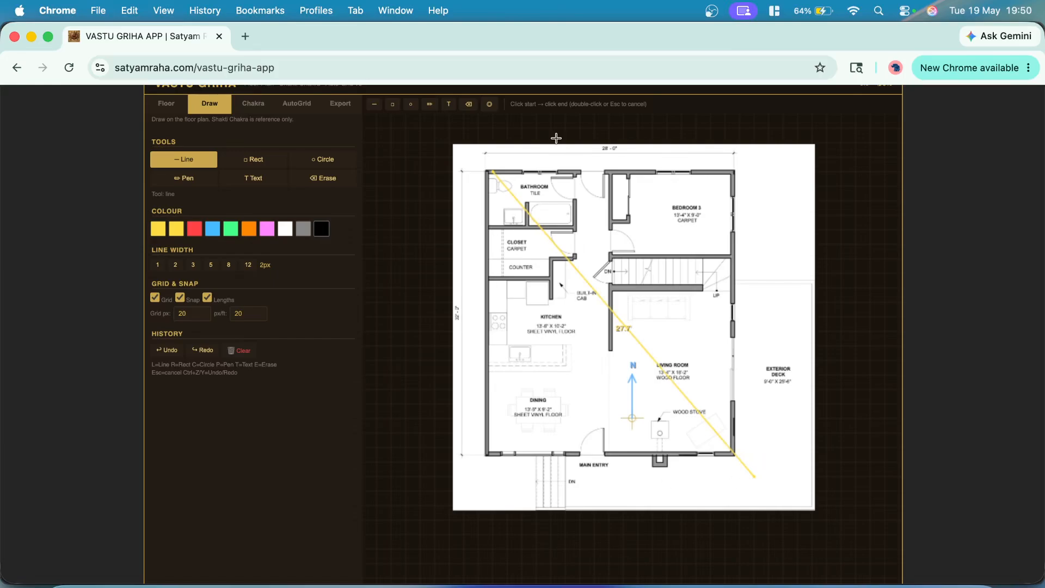
pyautogui.click(730, 172)
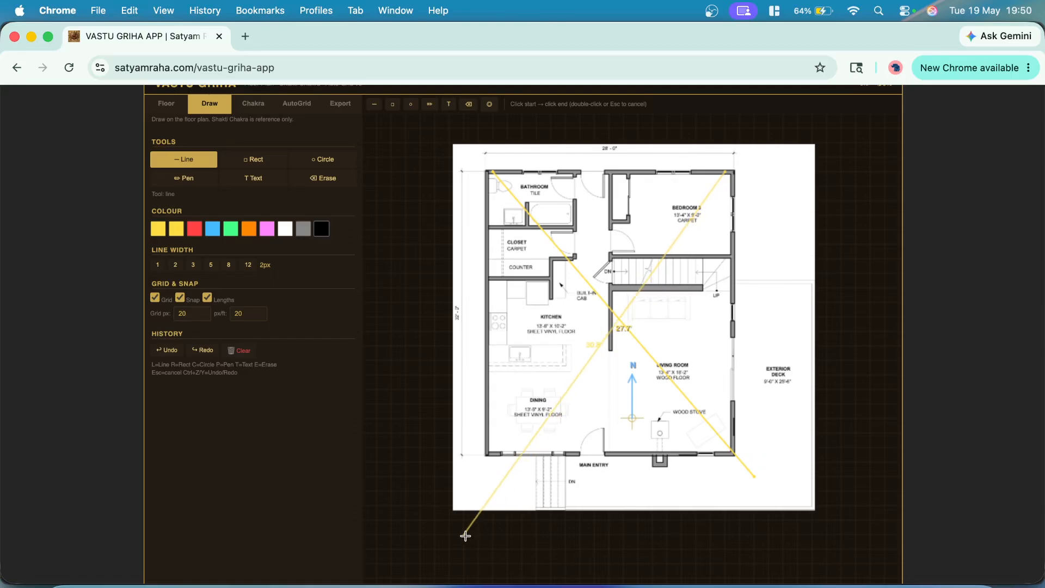
pyautogui.click(501, 442)
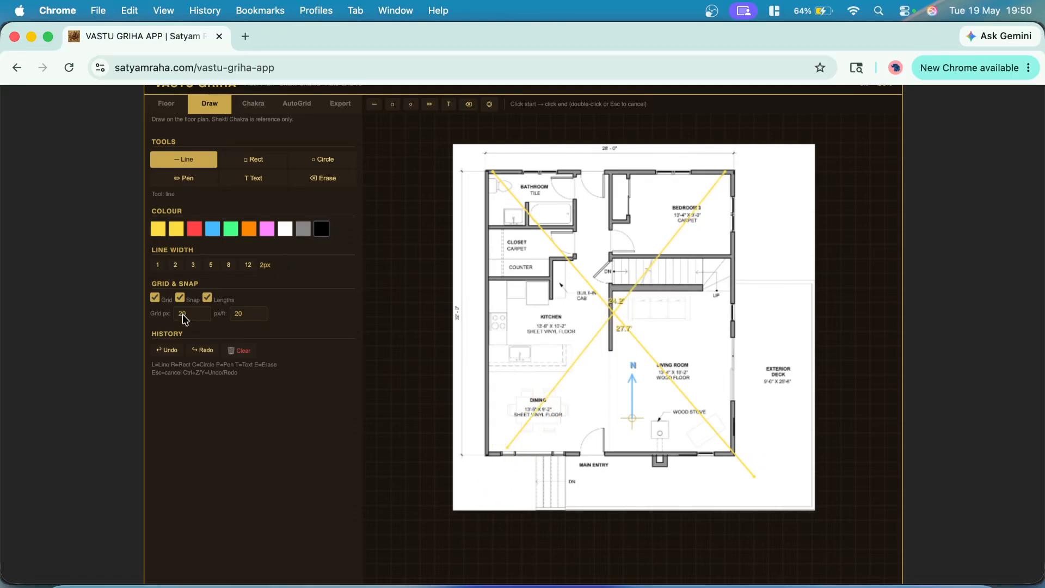
pyautogui.click(167, 350)
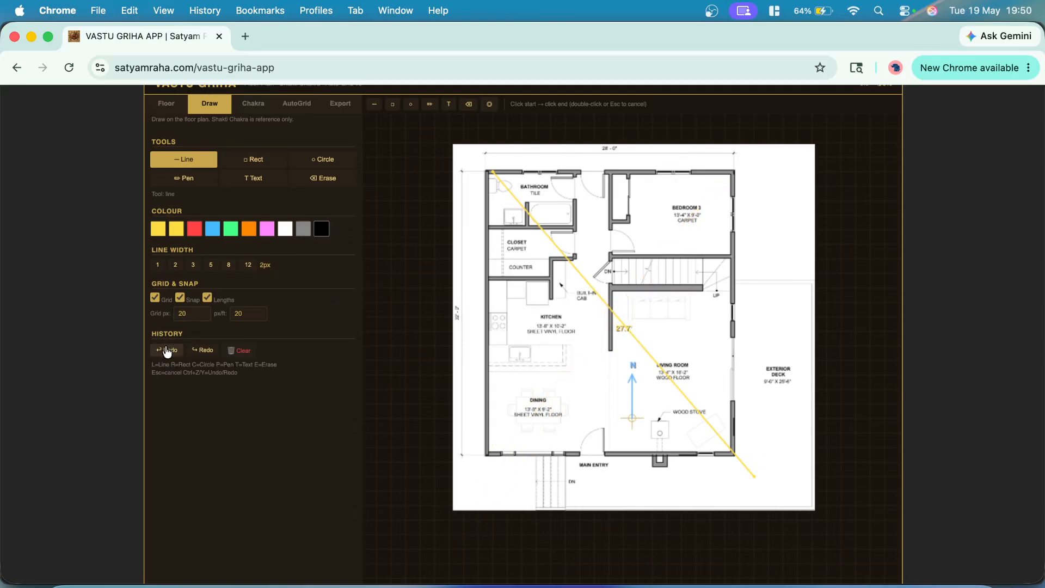
pyautogui.click(735, 170)
pyautogui.click(609, 245)
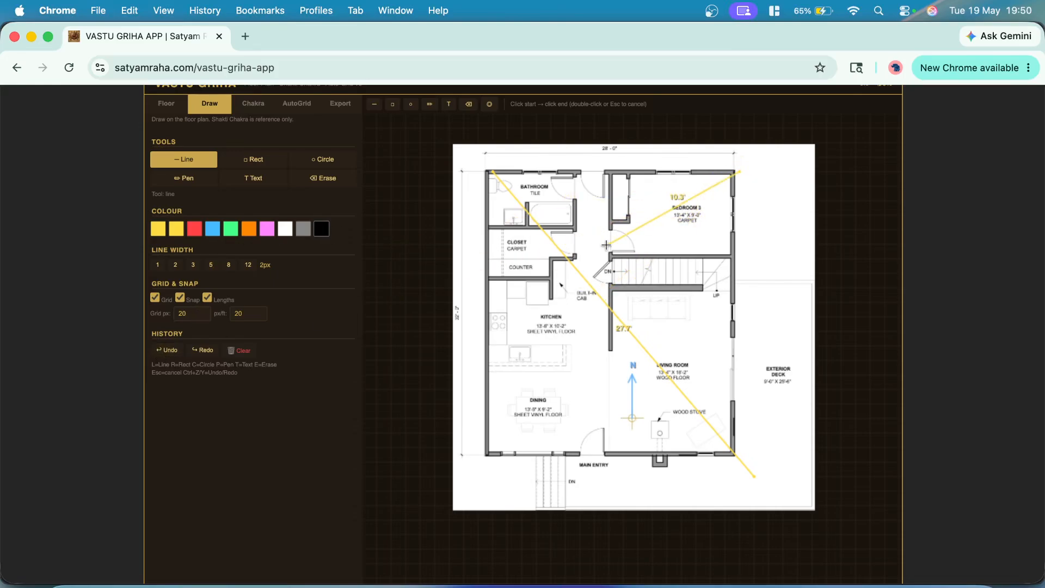
pyautogui.click(167, 350)
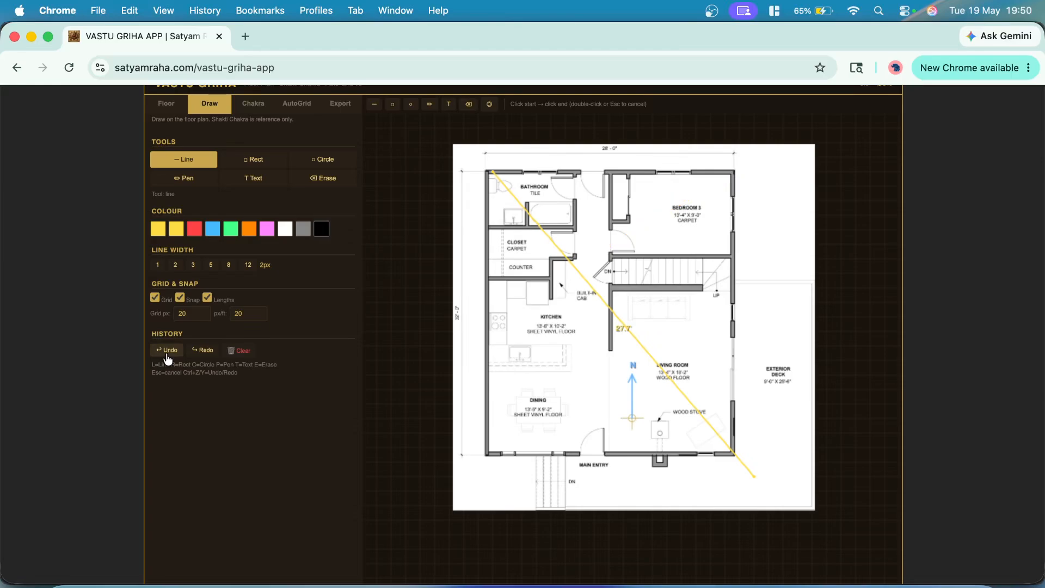
pyautogui.click(729, 172)
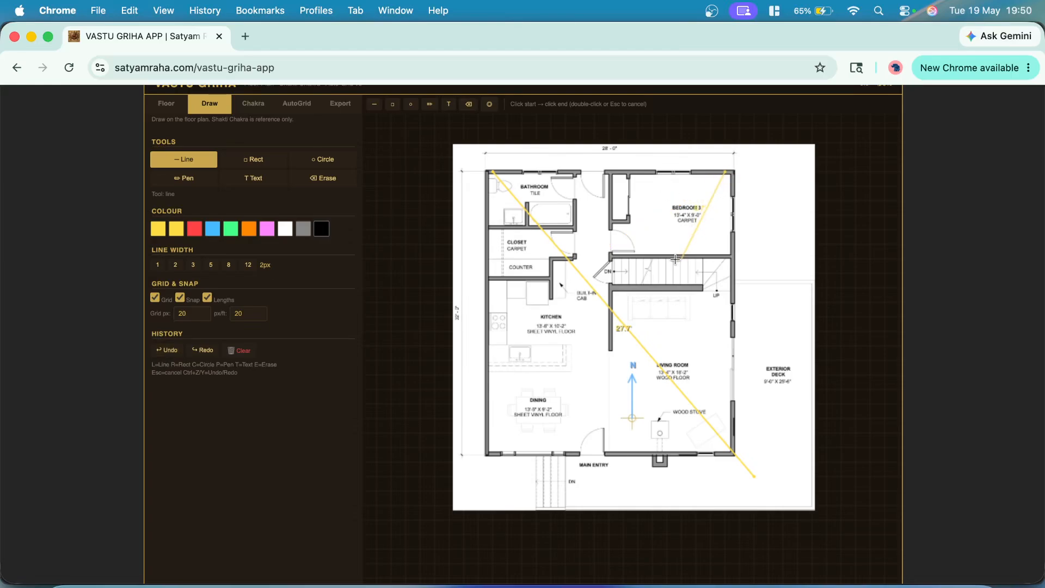
pyautogui.click(167, 350)
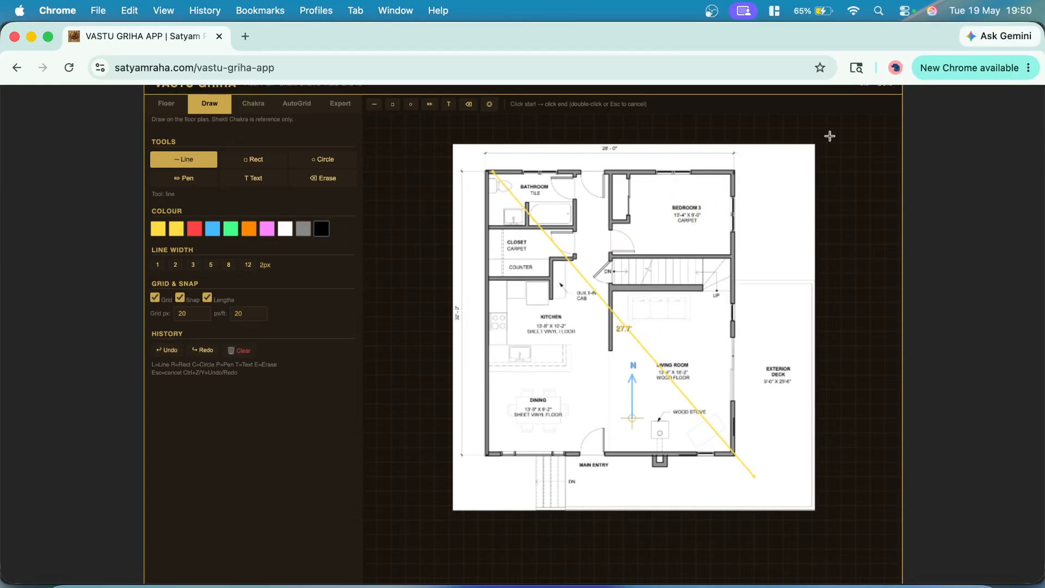
# Draw the opposite diagonal, about 28.3' long, from the house's upper-right corner to just beyond its lower-left corner.
pyautogui.click(735, 169)
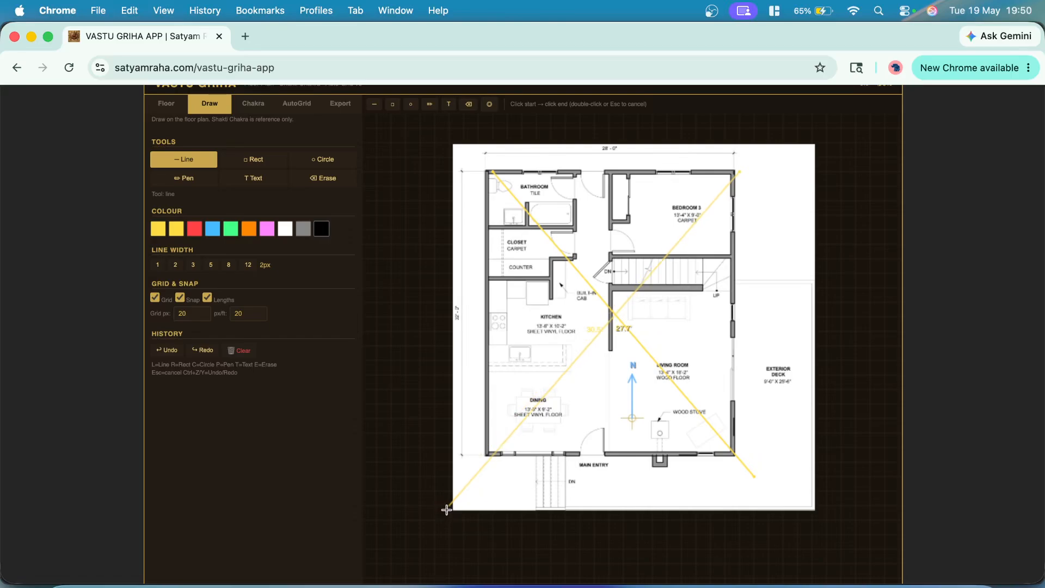
pyautogui.click(468, 469)
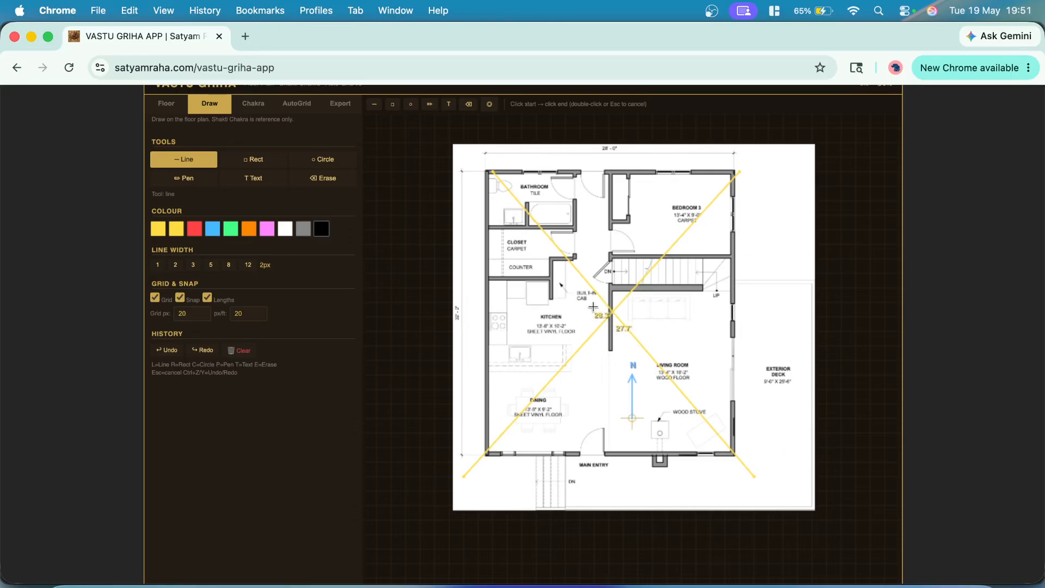
# Set the Shakti Chakra's opacity to 86% and move it over the house, with its centre near the crossing of the diagonals.
pyautogui.click(251, 110)
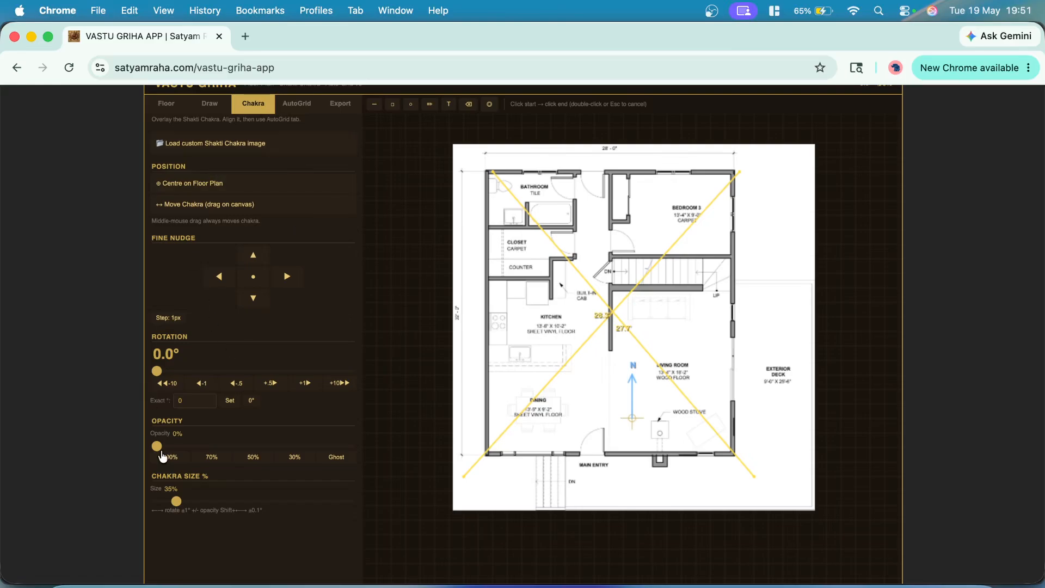
pyautogui.moveTo(157, 446); pyautogui.dragTo(322, 447)
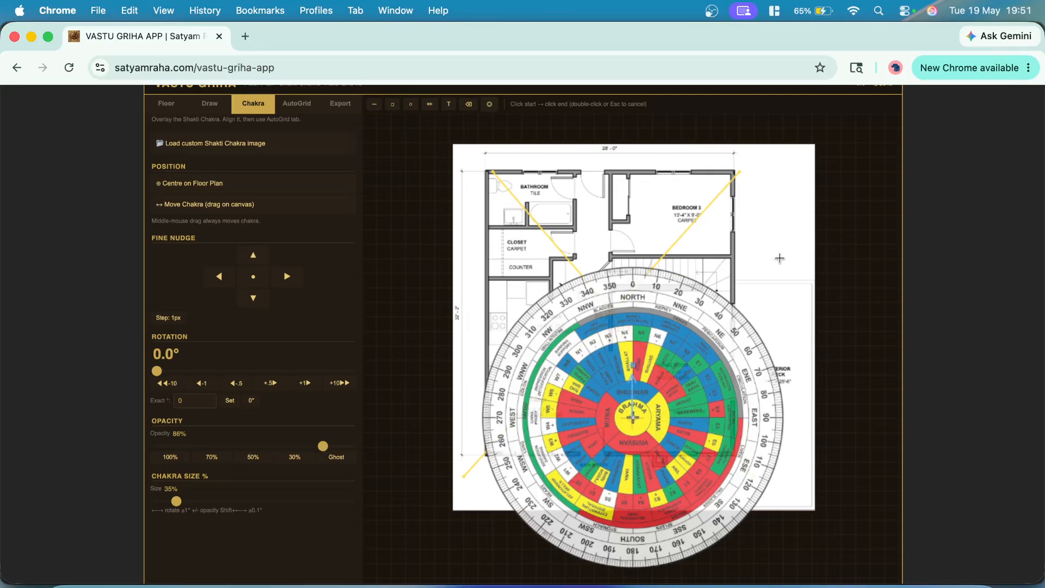
pyautogui.click(209, 206)
pyautogui.moveTo(652, 393); pyautogui.dragTo(626, 292)
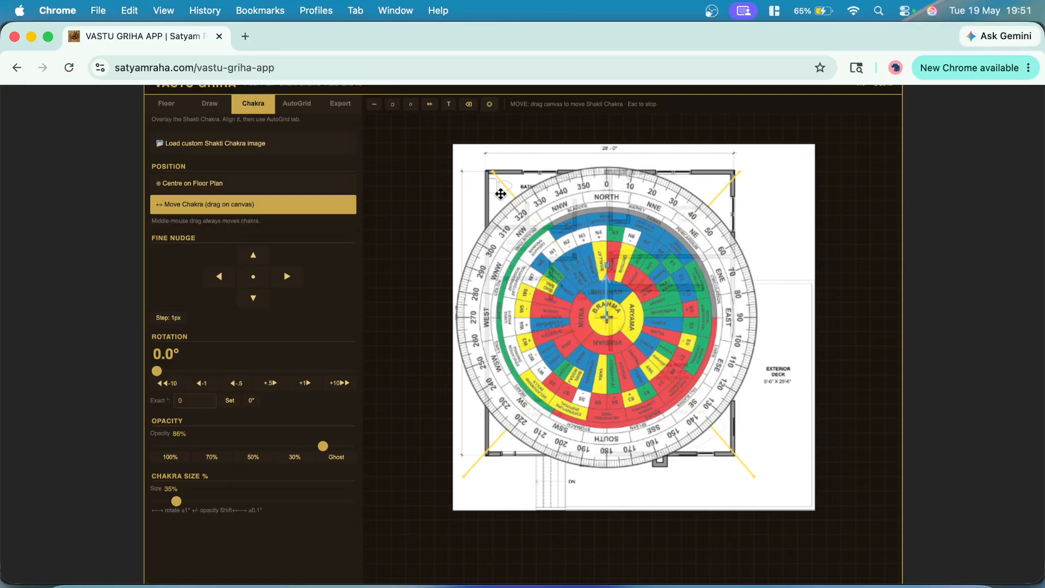
pyautogui.moveTo(602, 293); pyautogui.dragTo(609, 283)
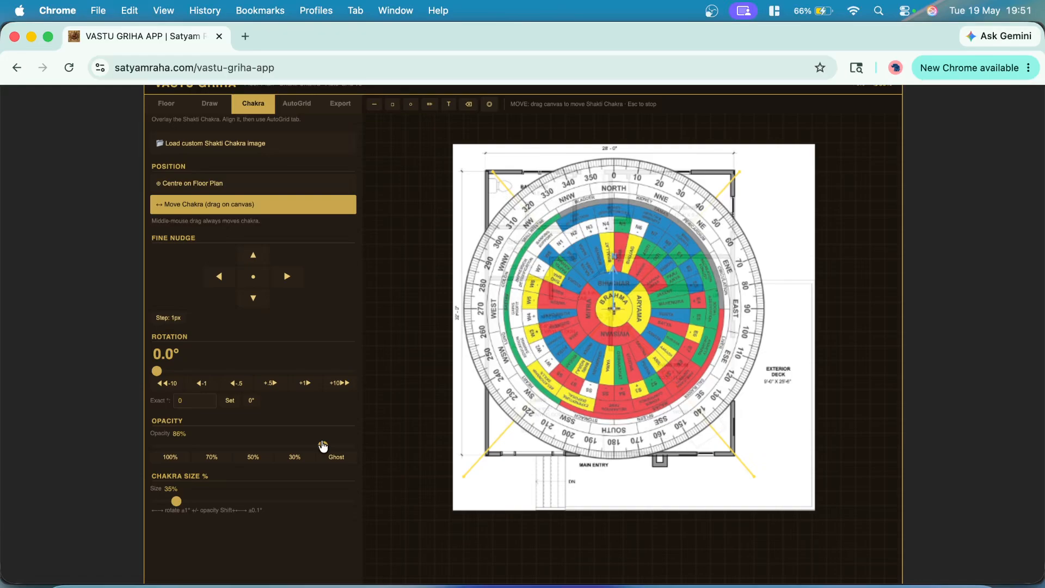
# Set the Shakti Chakra's opacity to 28% and align its centre with the intersection of the two diagonals.
pyautogui.moveTo(322, 444); pyautogui.dragTo(211, 449)
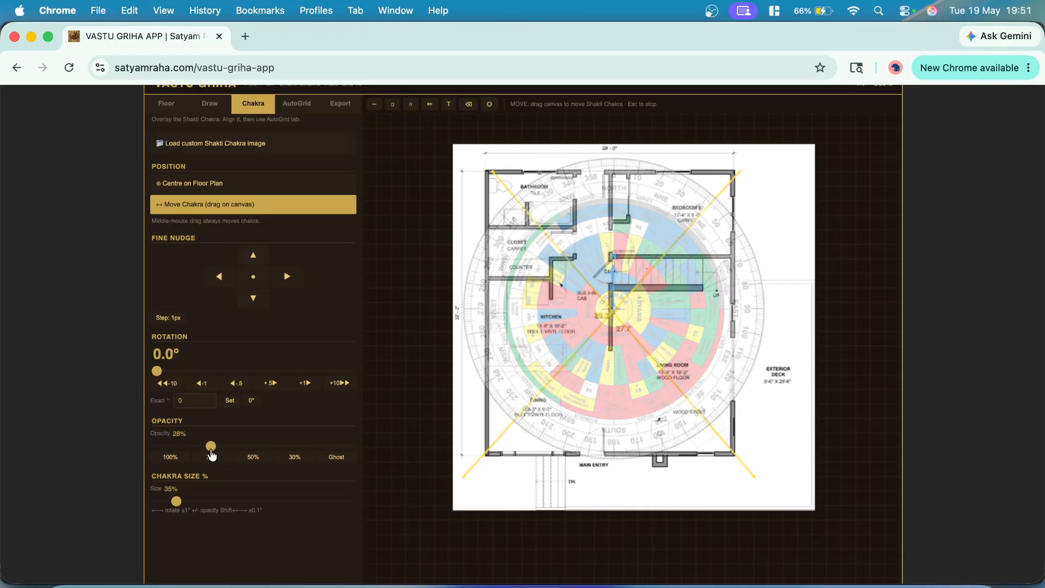
pyautogui.moveTo(696, 312); pyautogui.dragTo(645, 311)
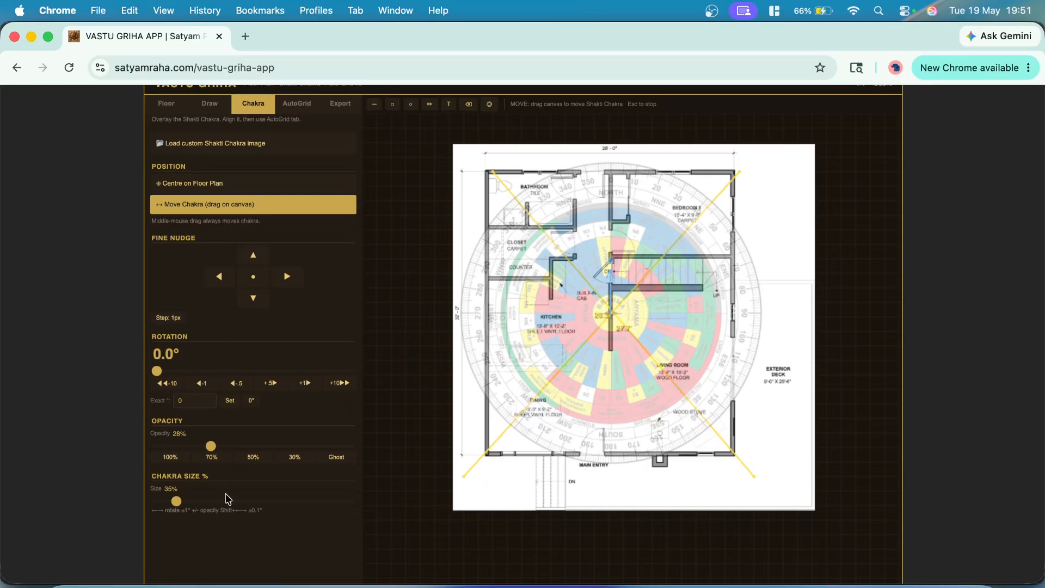
# Set the Shakti Chakra's opacity to 74% and its size to 37%.
pyautogui.moveTo(211, 446); pyautogui.dragTo(299, 446)
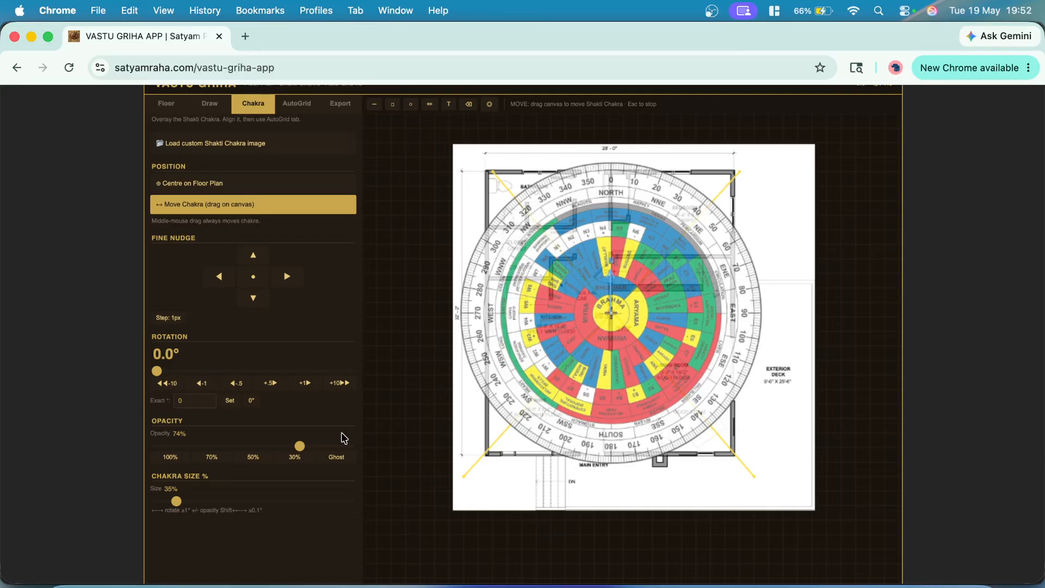
pyautogui.moveTo(177, 502)
pyautogui.mouseDown()
pyautogui.moveTo(161, 505)
pyautogui.moveTo(214, 501)
pyautogui.moveTo(179, 506)
pyautogui.mouseUp()
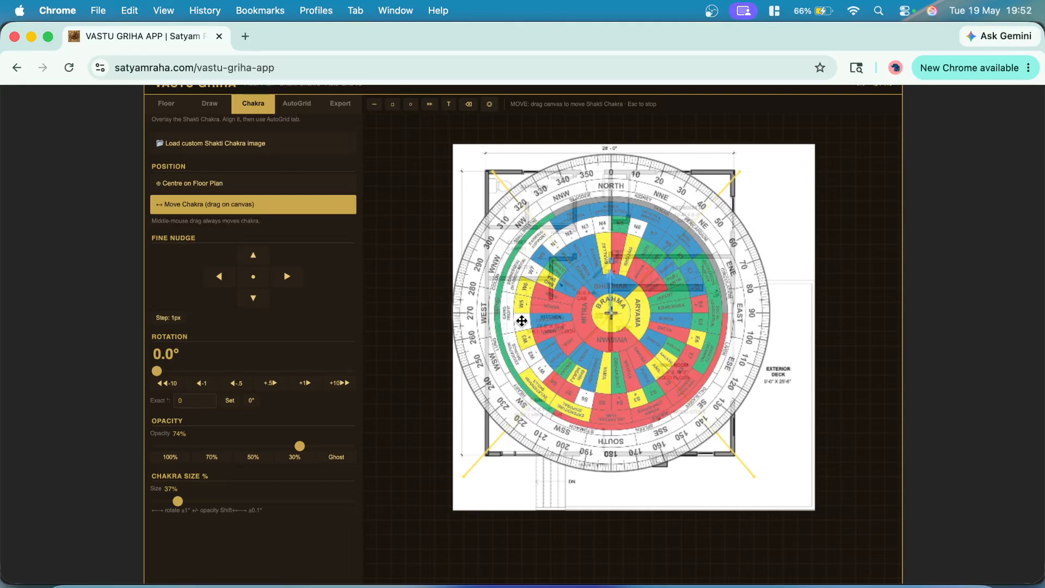
# Nudge the Shakti Chakra three 1 px steps to the right and three steps back to the left.
pyautogui.click(291, 283)
pyautogui.click(292, 286)
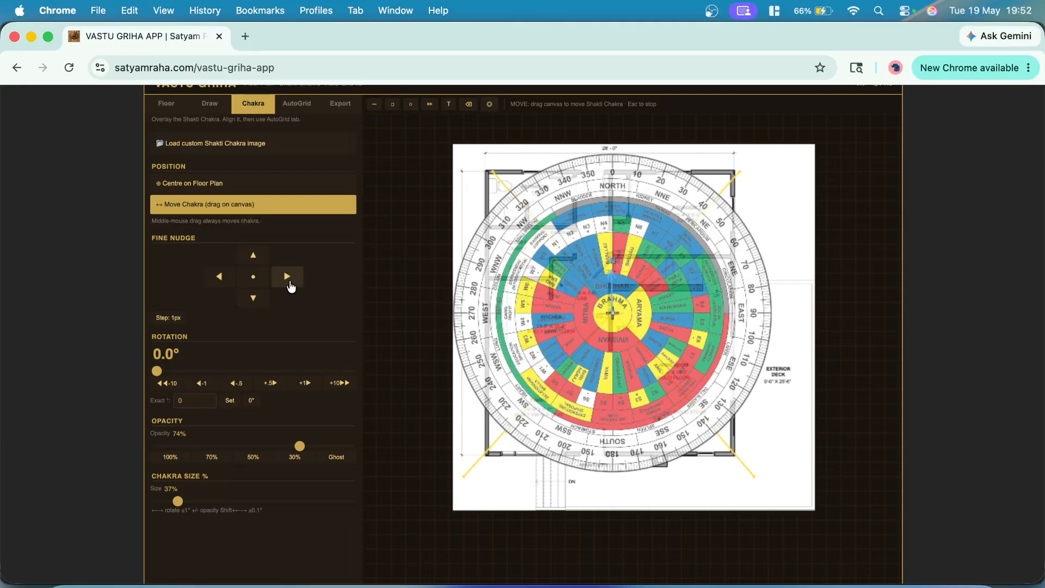
pyautogui.click(290, 284)
pyautogui.click(221, 279)
pyautogui.click(221, 280)
pyautogui.click(221, 281)
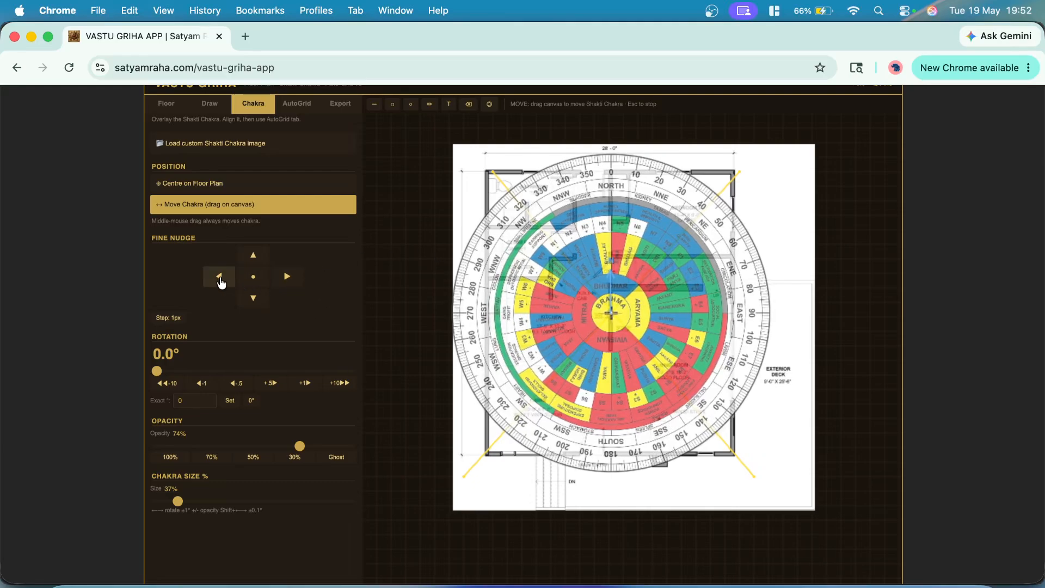
# Reposition the Shakti Chakra with its centre on the intersection of the diagonals and set its opacity to 85%.
pyautogui.click(256, 284)
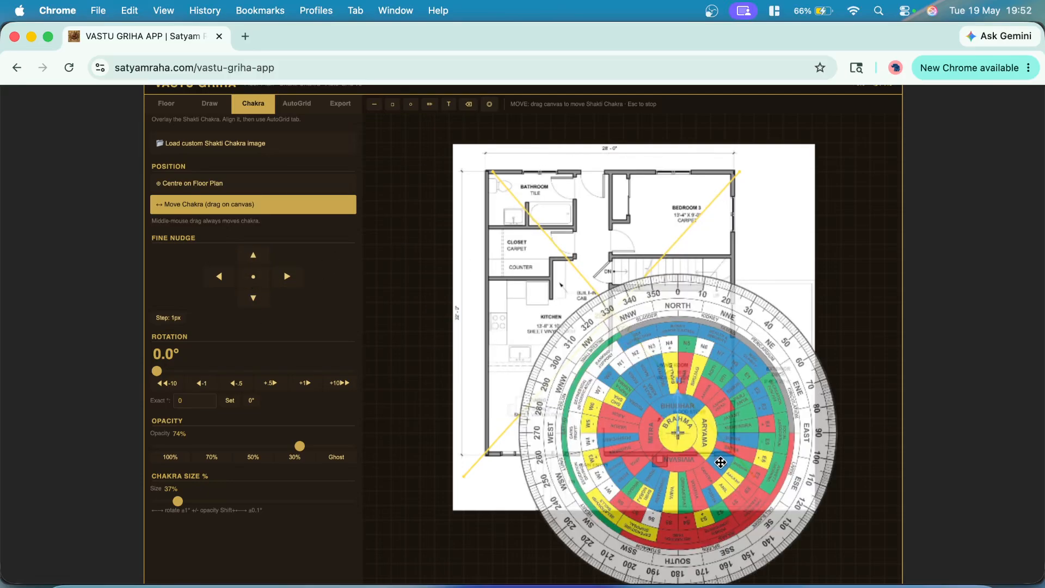
pyautogui.moveTo(722, 462); pyautogui.dragTo(655, 342)
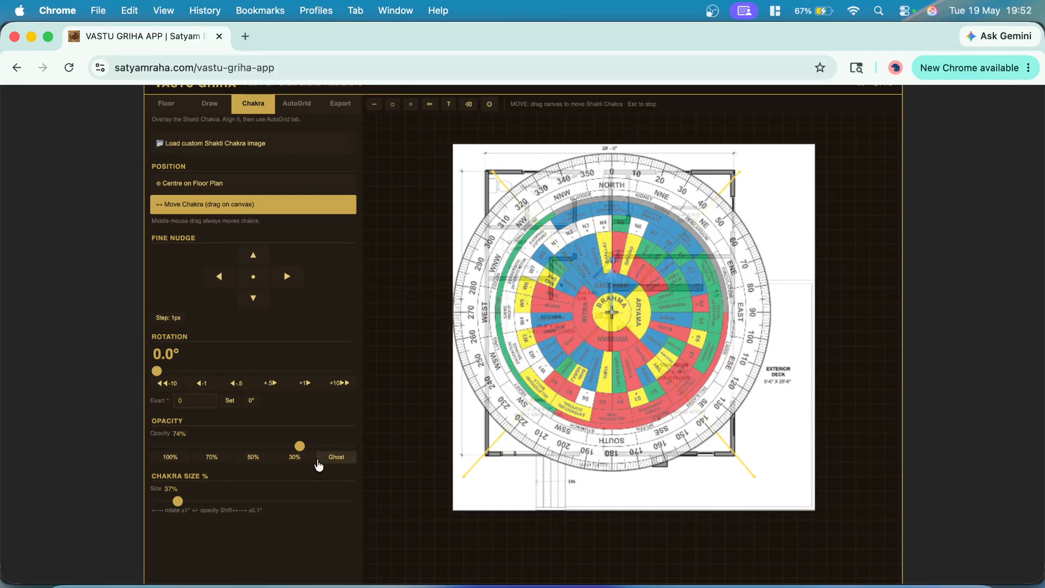
pyautogui.moveTo(300, 447); pyautogui.dragTo(321, 447)
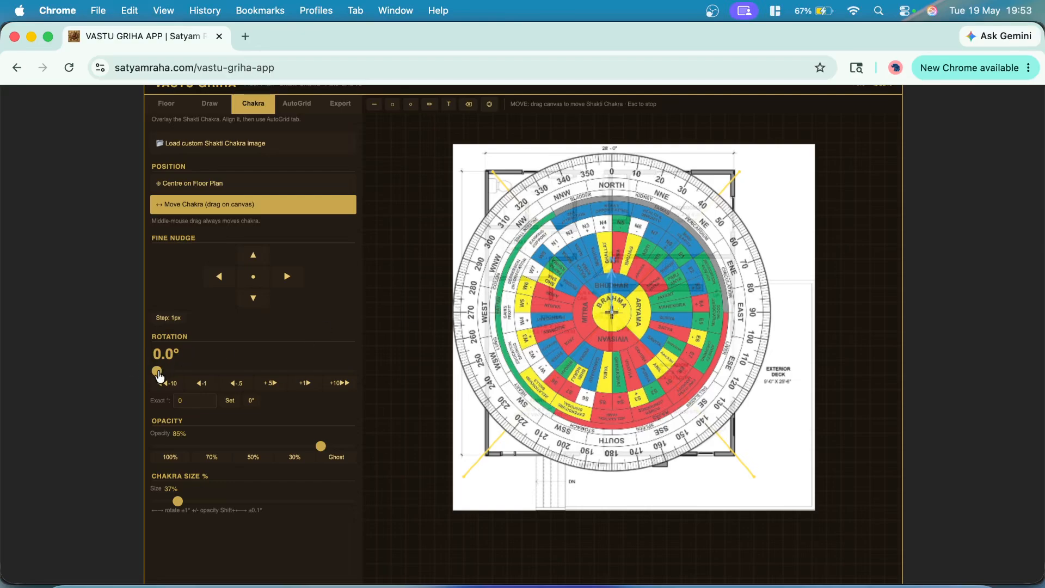
# Rotate the Shakti Chakra to 20.7° and return it to 0°.
pyautogui.moveTo(159, 375)
pyautogui.mouseDown()
pyautogui.moveTo(178, 375)
pyautogui.moveTo(168, 375)
pyautogui.mouseUp()
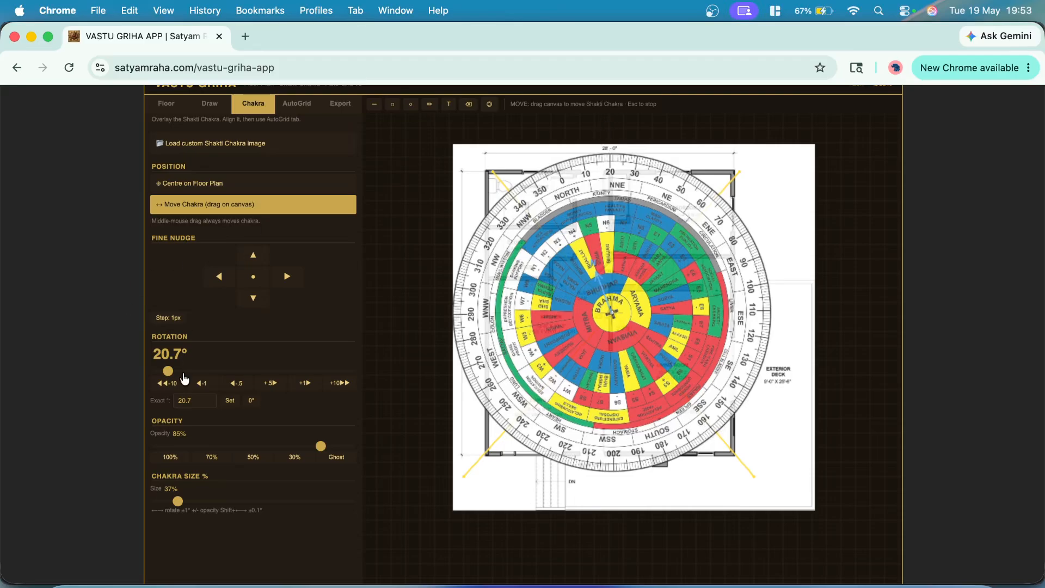
pyautogui.moveTo(168, 372); pyautogui.dragTo(124, 364)
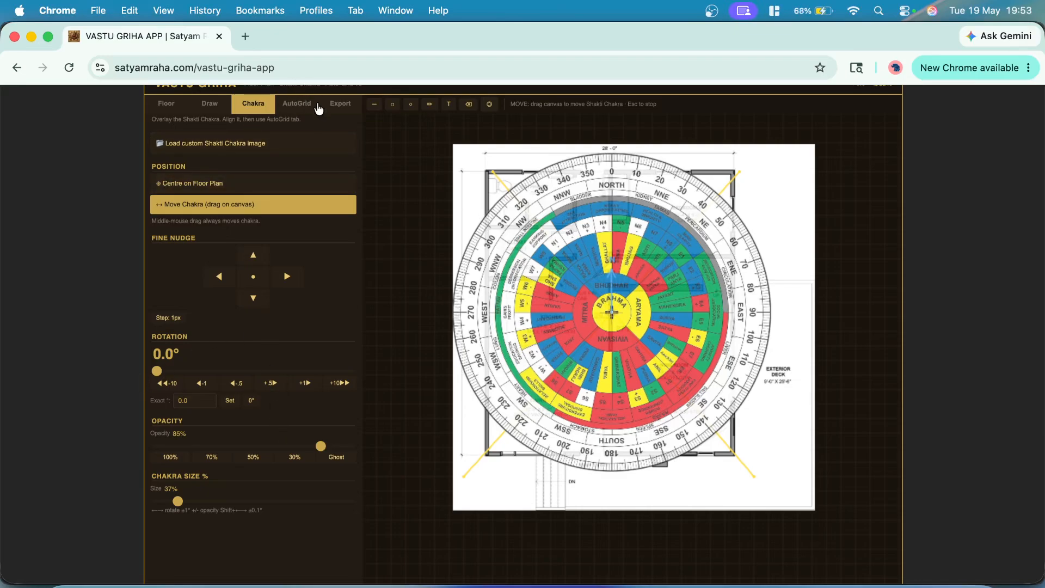
# Switch the auto-grid's north alignment to the house's compass bearing and rotate the Shakti Chakra for a house facing of 70.5°.
pyautogui.click(296, 105)
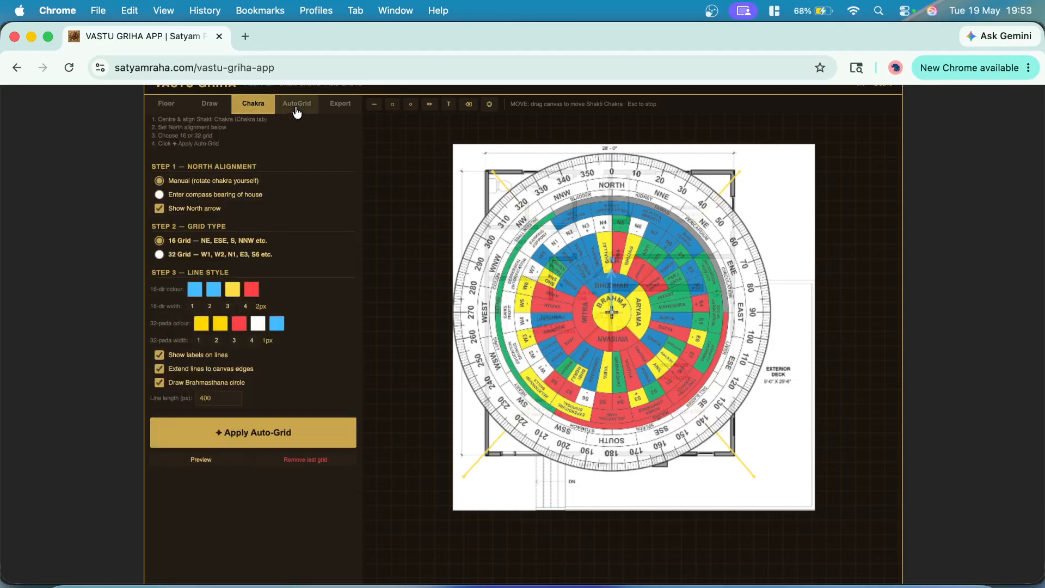
pyautogui.click(159, 195)
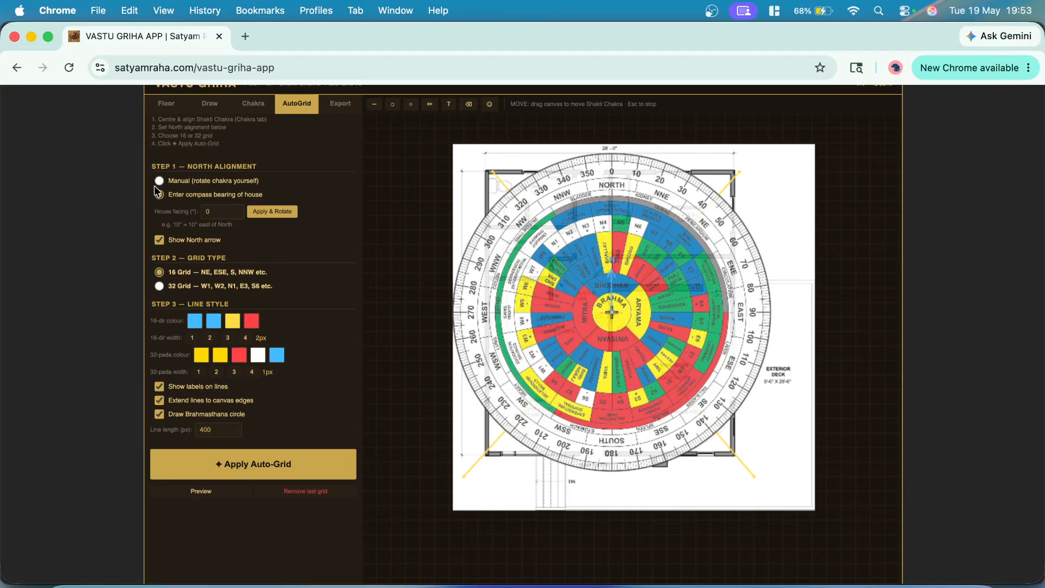
pyautogui.click(159, 181)
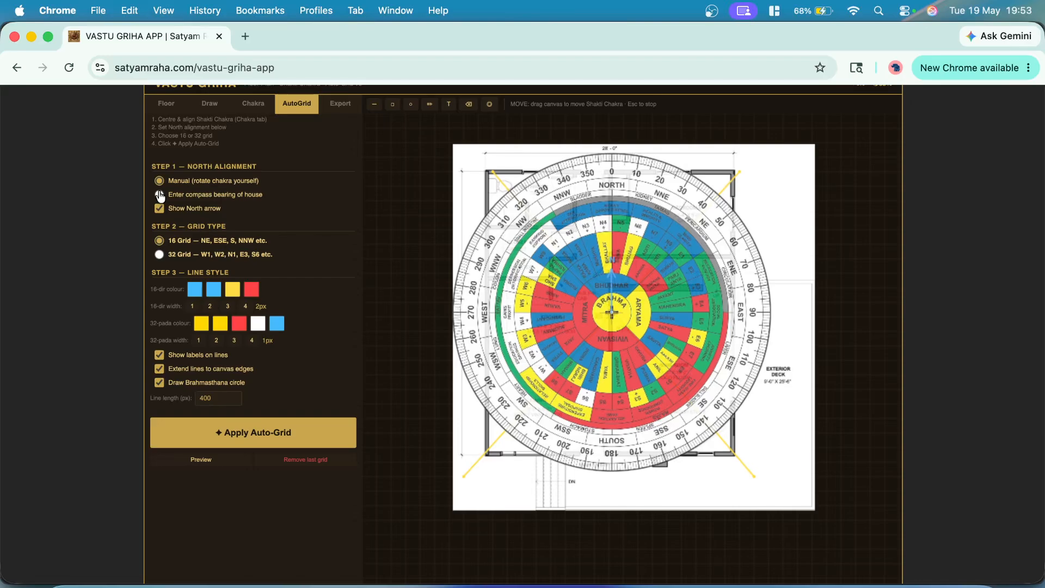
pyautogui.click(159, 195)
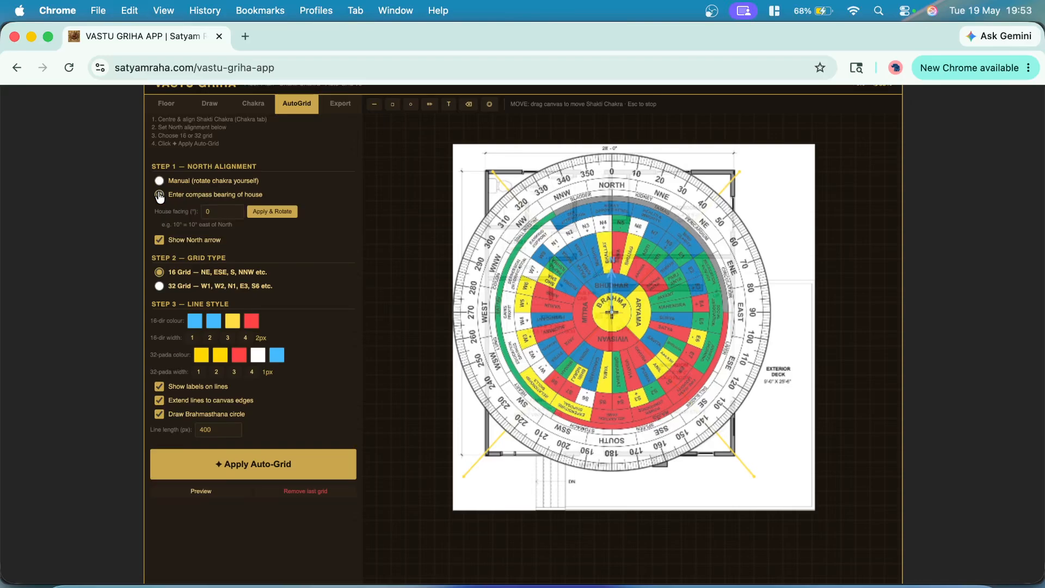
pyautogui.doubleClick(207, 211)
pyautogui.moveTo(220, 211)
pyautogui.click(283, 213)
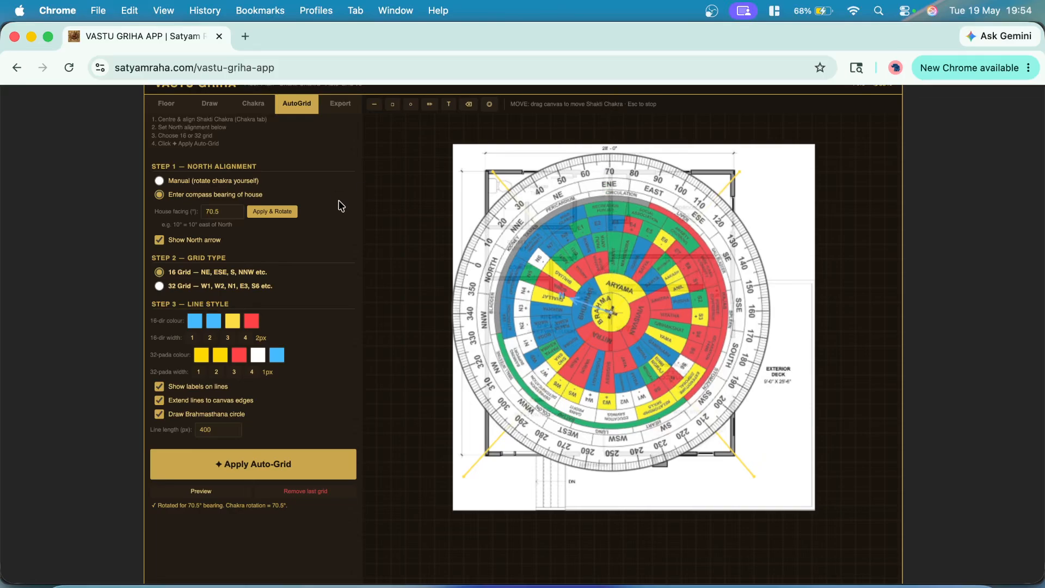
# Rotate the Shakti Chakra for a house facing of 100° and apply the 16-direction grid.
pyautogui.moveTo(223, 213); pyautogui.dragTo(196, 217)
pyautogui.write('100')
pyautogui.click(280, 215)
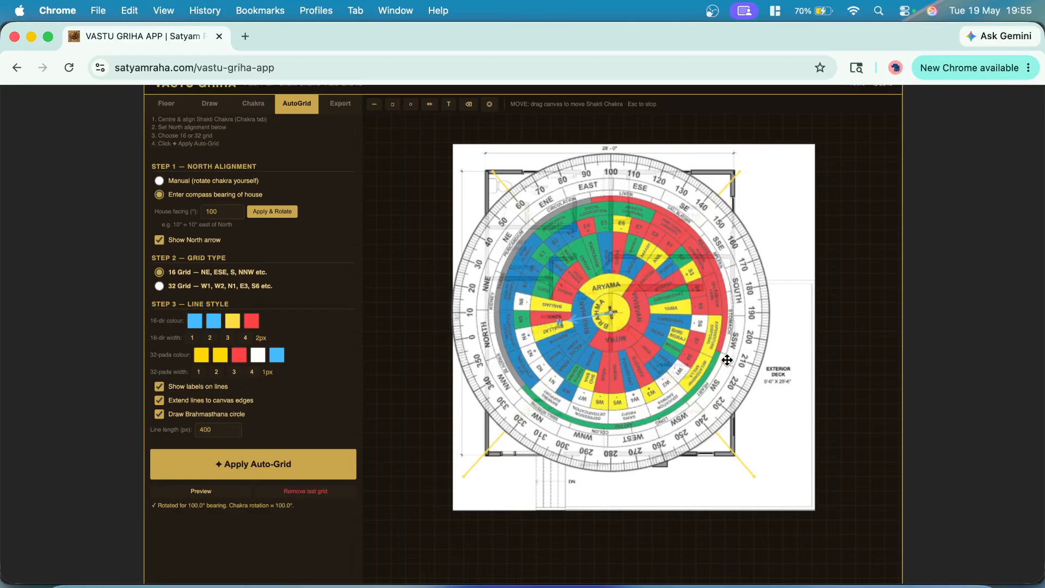
pyautogui.click(248, 473)
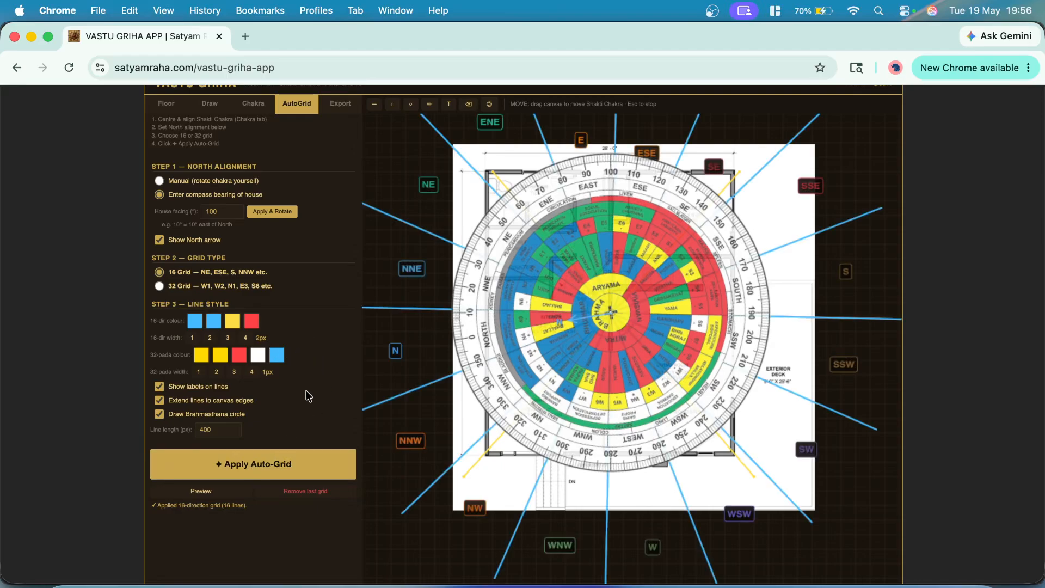
# Compare the grid and floor plan with the Shakti Chakra at 100% and 0% opacity, finishing at 54%.
pyautogui.click(253, 109)
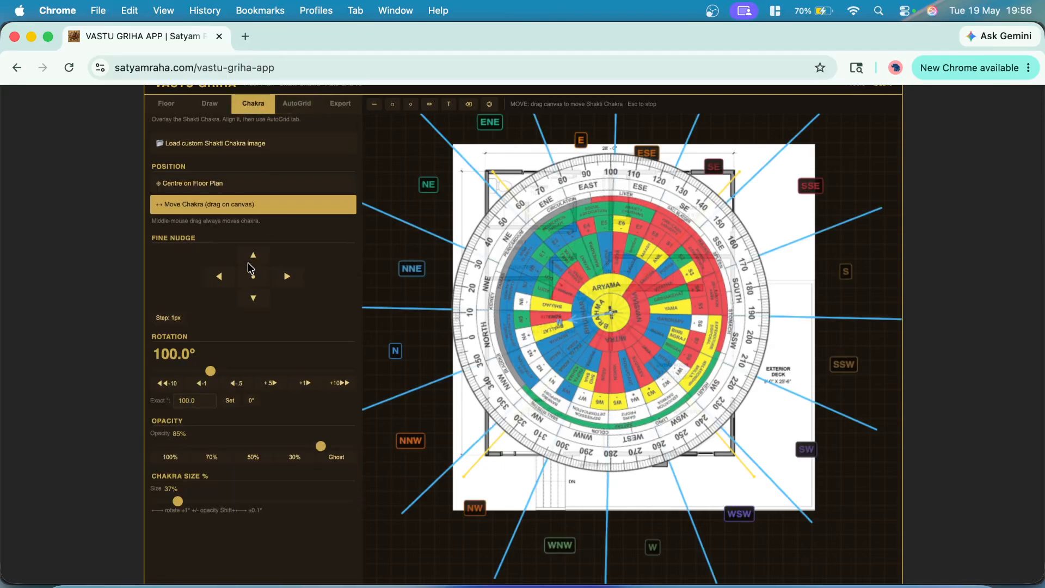
pyautogui.moveTo(320, 446); pyautogui.dragTo(367, 446)
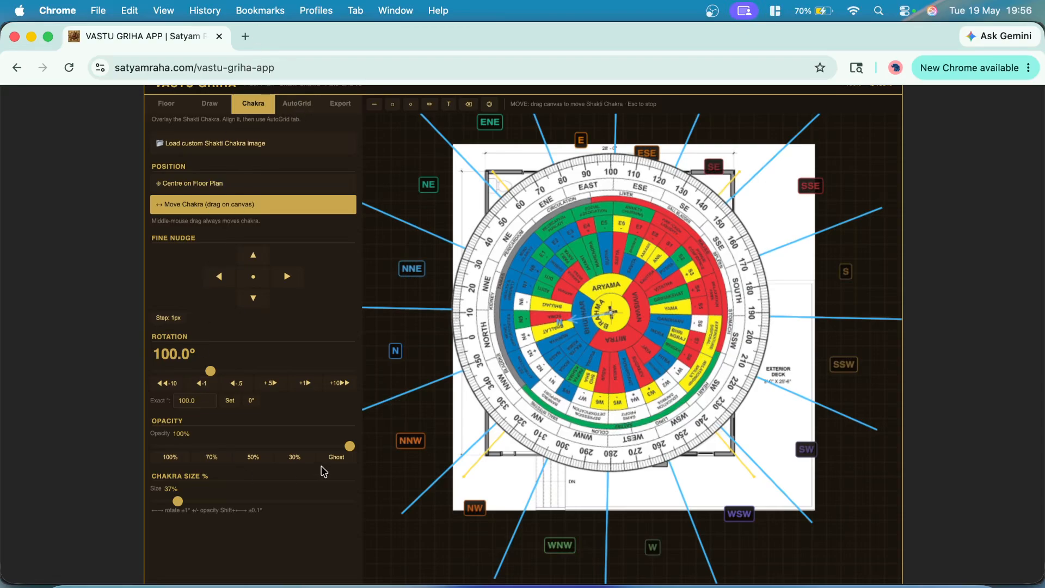
pyautogui.moveTo(348, 446); pyautogui.dragTo(96, 464)
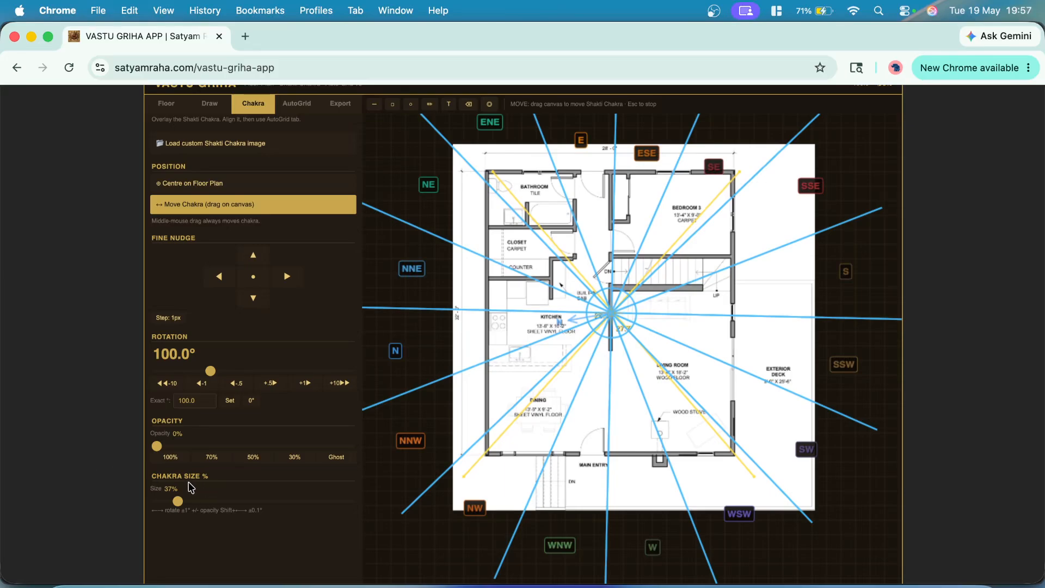
pyautogui.moveTo(157, 446); pyautogui.dragTo(260, 446)
# Change the 16-direction line colour to red and replace the existing grid with a newly applied one.
pyautogui.click(296, 103)
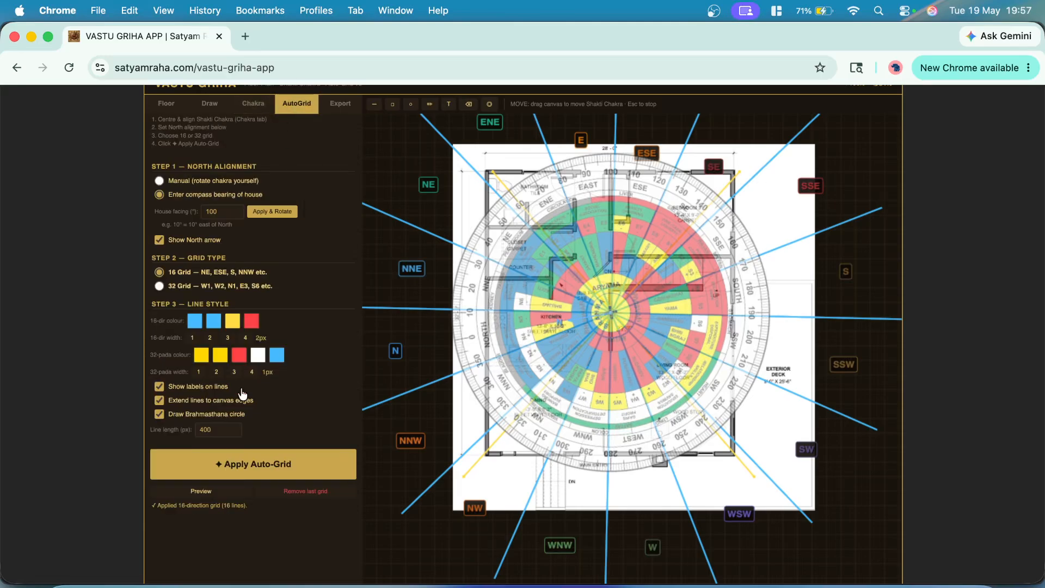
pyautogui.click(252, 321)
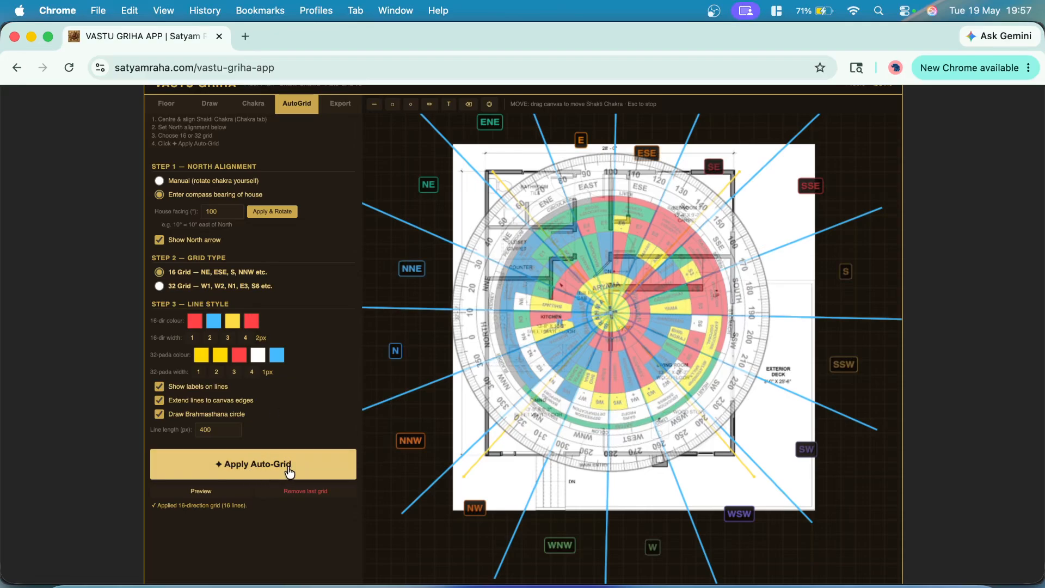
pyautogui.click(309, 492)
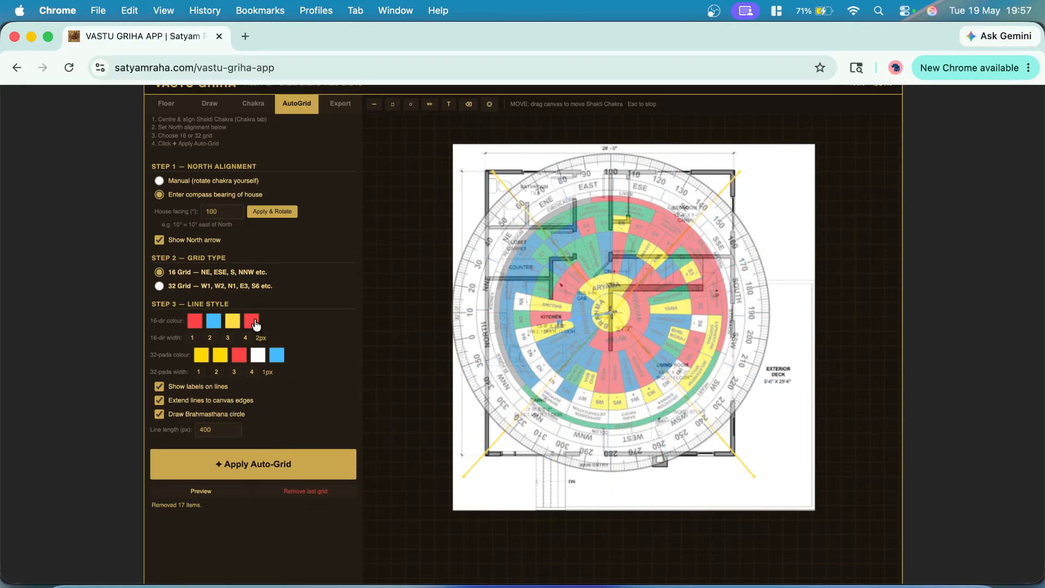
pyautogui.click(238, 469)
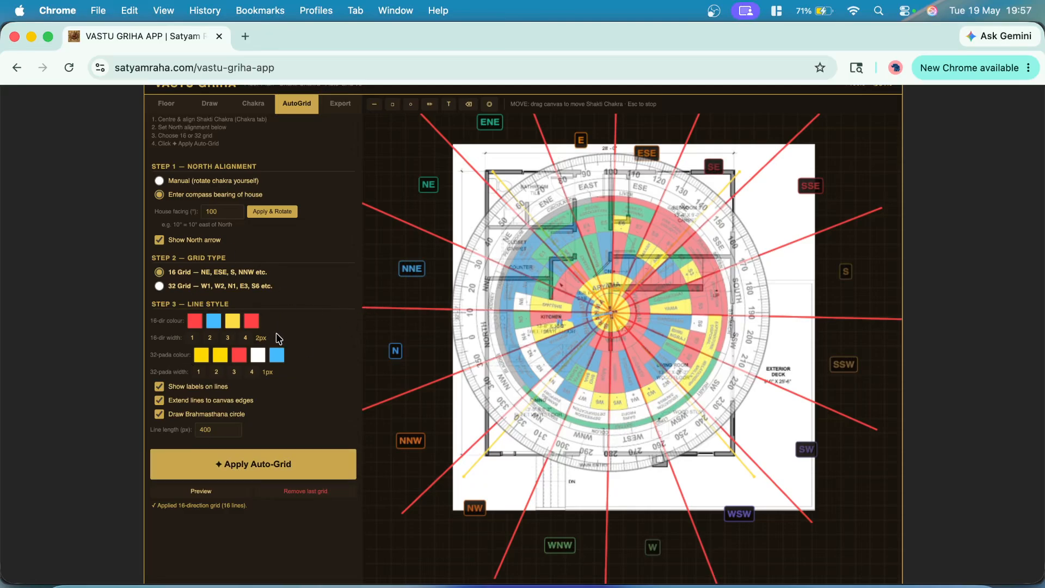
# Remove the red 16-direction grid and apply the 32-pada grid in its place.
pyautogui.click(308, 491)
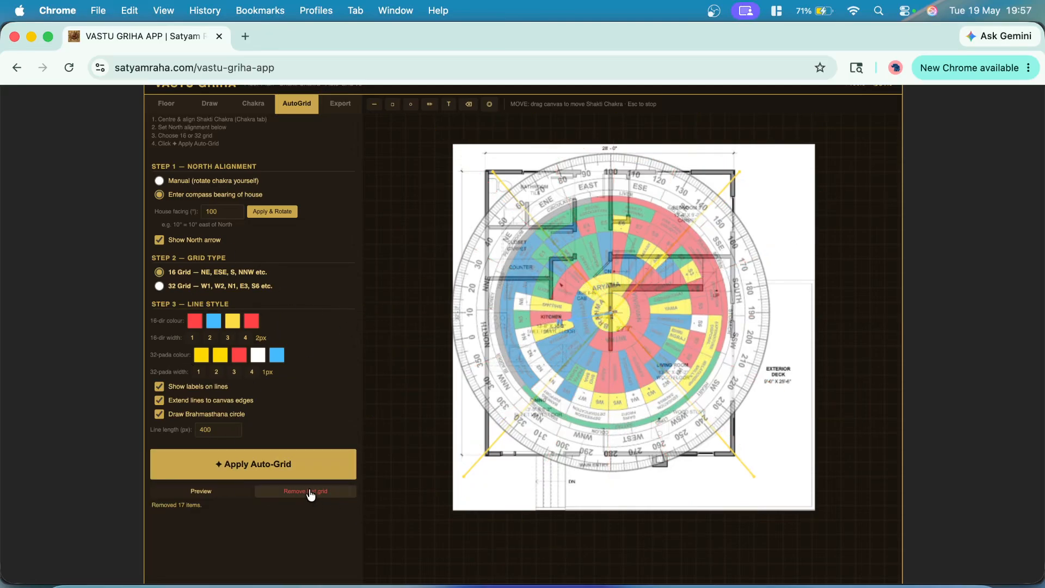
pyautogui.click(159, 287)
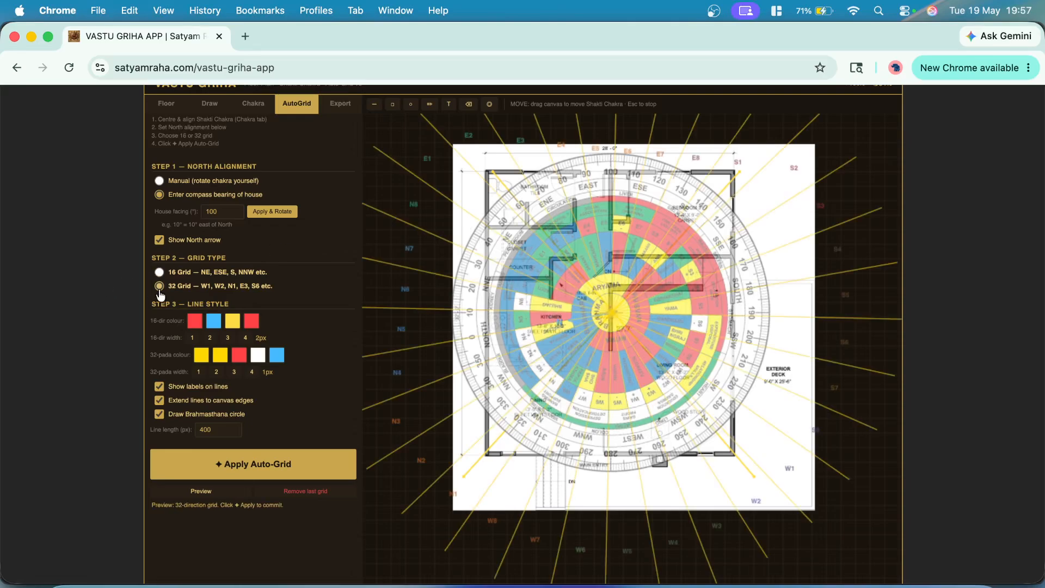
pyautogui.click(271, 469)
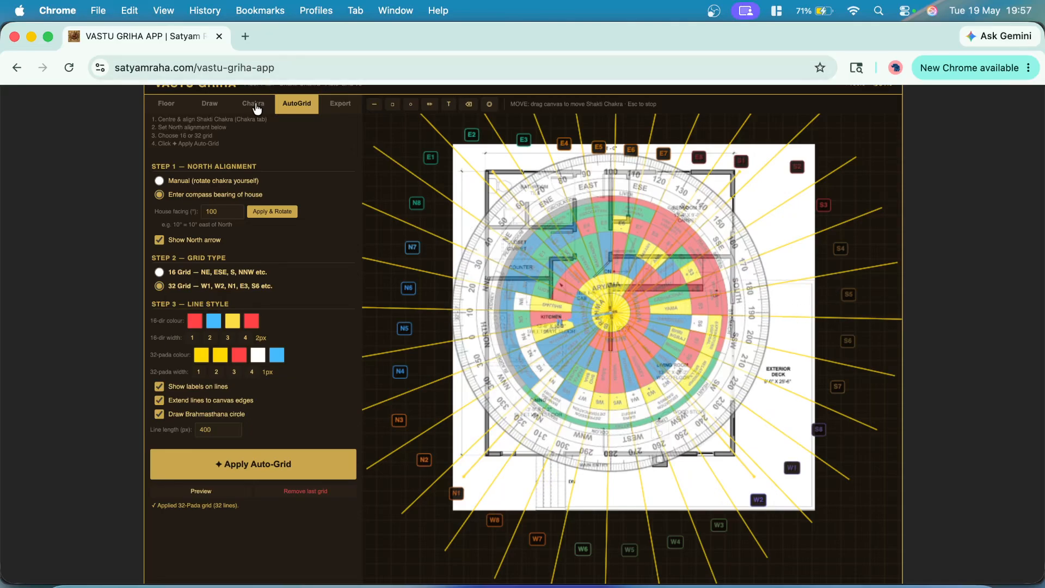
# Set the Shakti Chakra's opacity to 100% over the 32-pada grid.
pyautogui.click(256, 104)
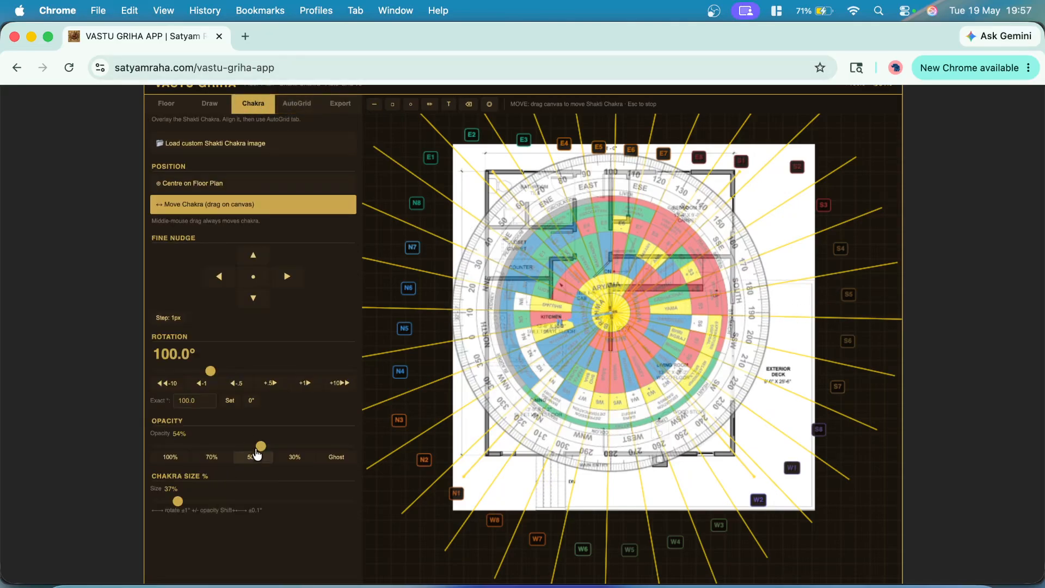
pyautogui.moveTo(261, 446); pyautogui.dragTo(350, 446)
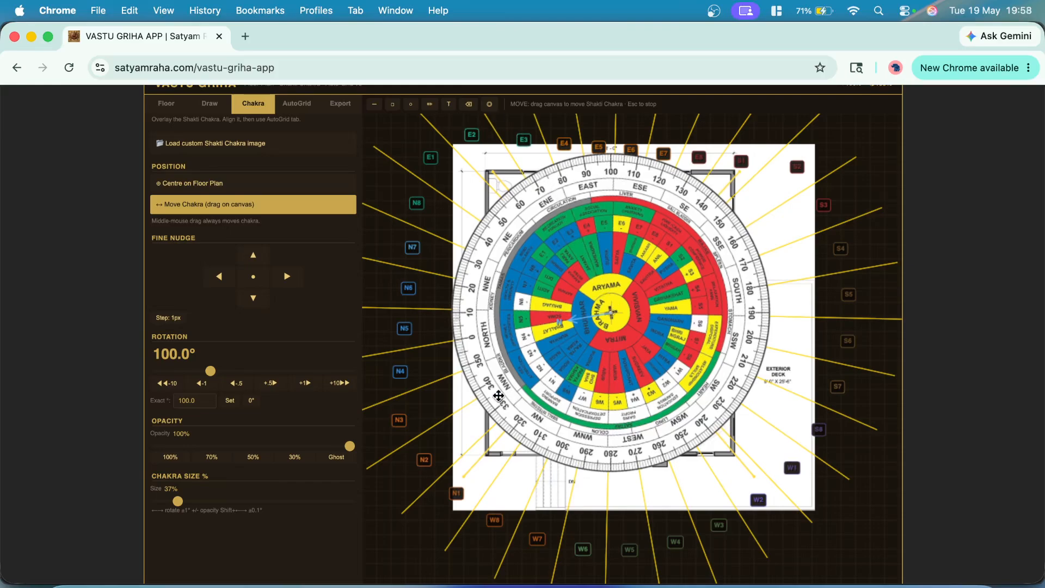
pyautogui.scroll(-1, 244, 381)
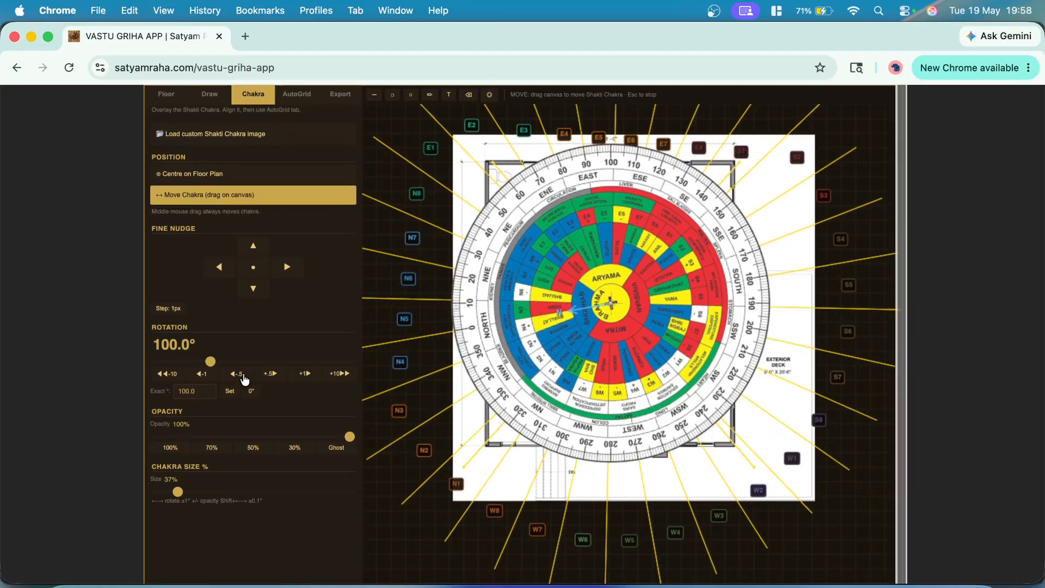
# Export the floor plan with the 16-direction grid as a PNG image.
pyautogui.click(297, 98)
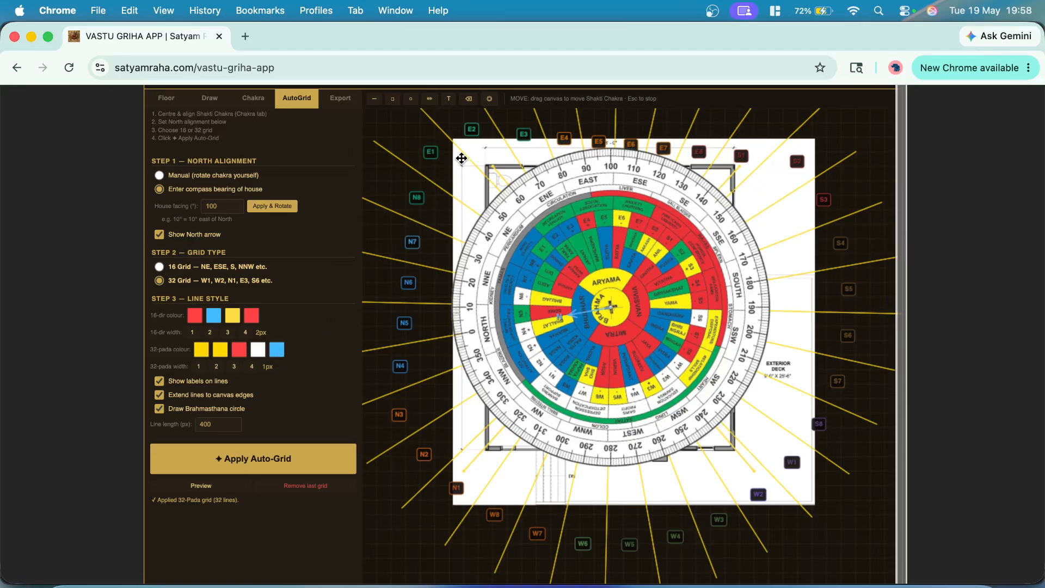
pyautogui.click(339, 101)
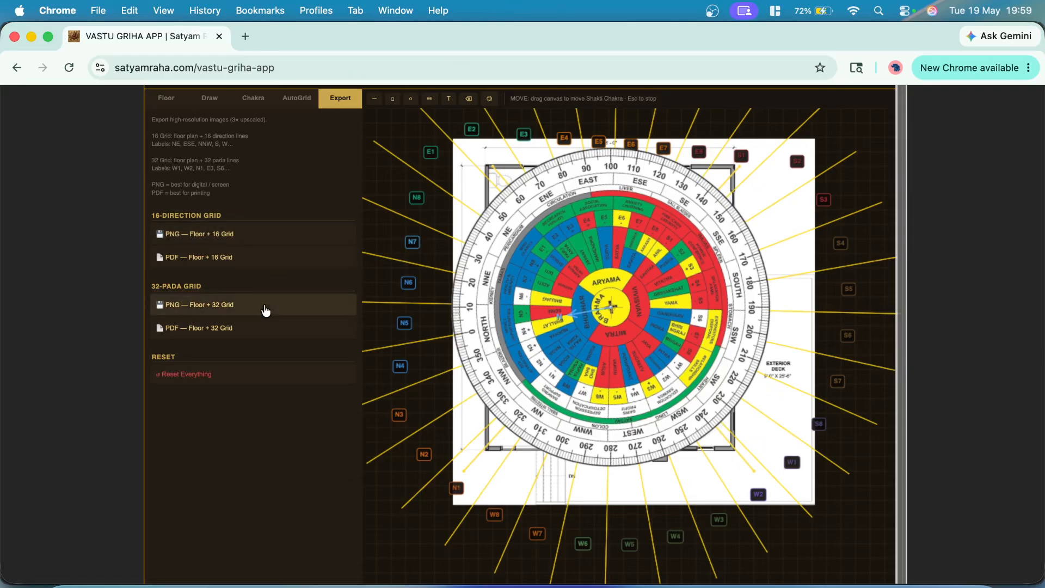
pyautogui.click(200, 237)
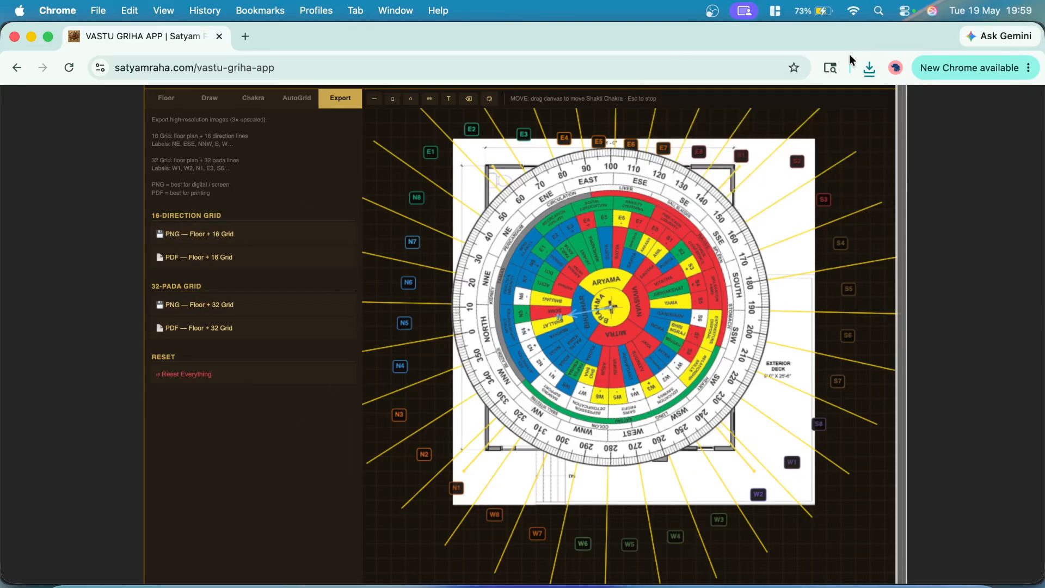
# Open the downloaded vastu_16grid (12).png in Preview and examine the grid's centre up close.
pyautogui.click(870, 68)
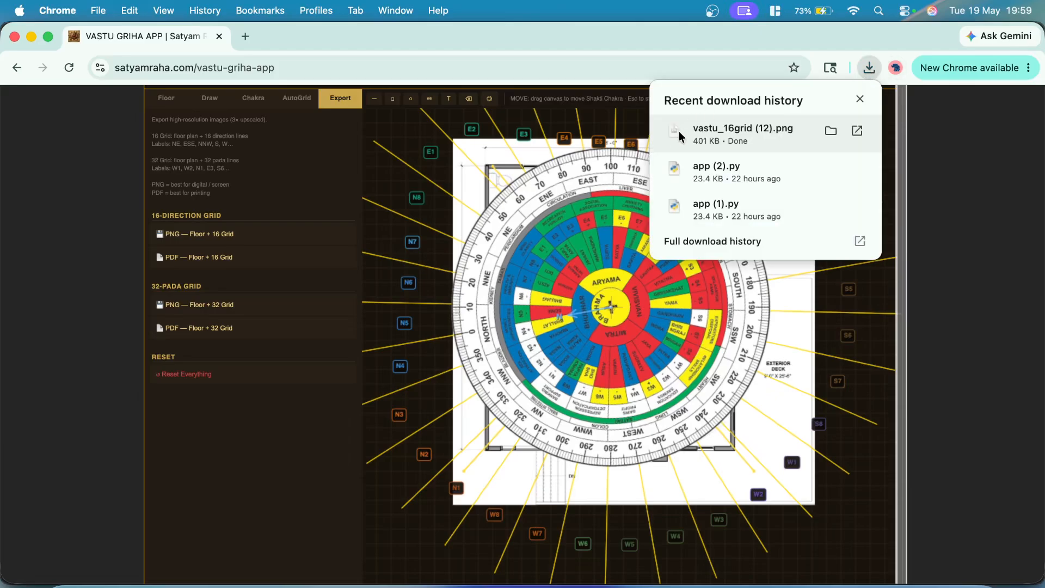
pyautogui.click(731, 135)
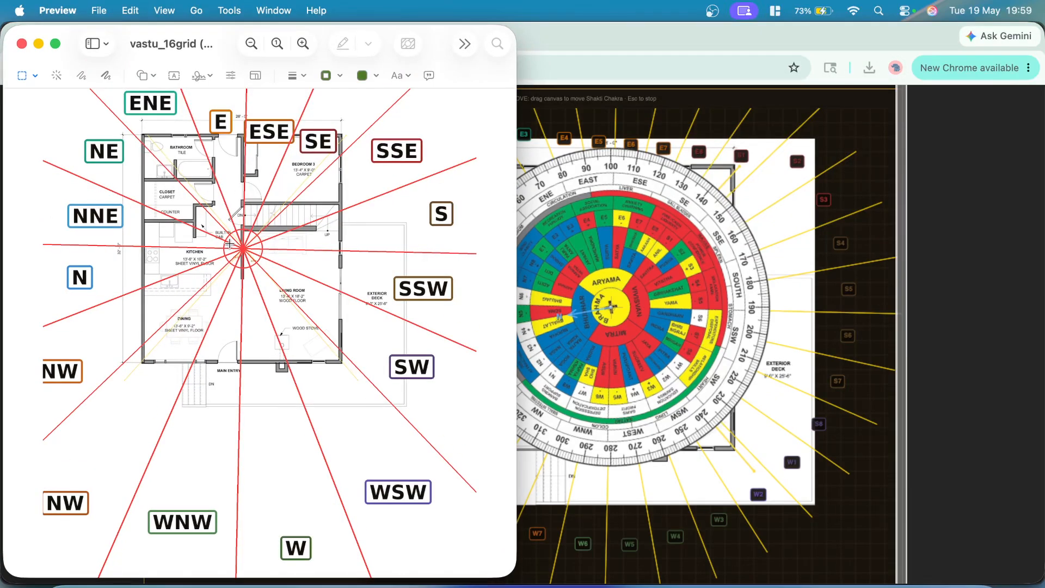
pyautogui.scroll(5, 229, 244)
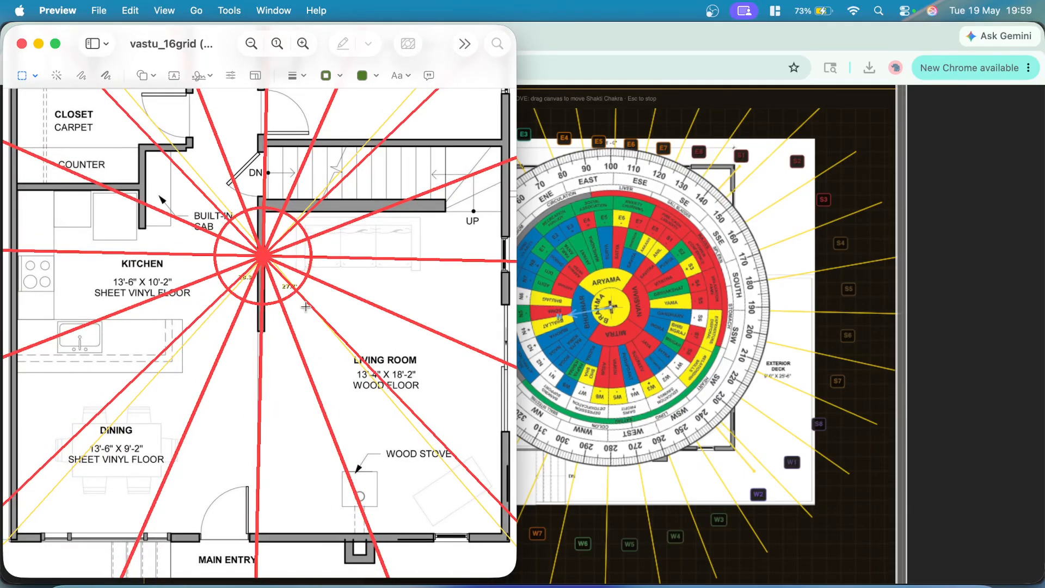
# Enlarge the Preview window and examine the whole 16-direction grid with its direction labels over the floor plan.
pyautogui.moveTo(441, 34); pyautogui.dragTo(601, 5)
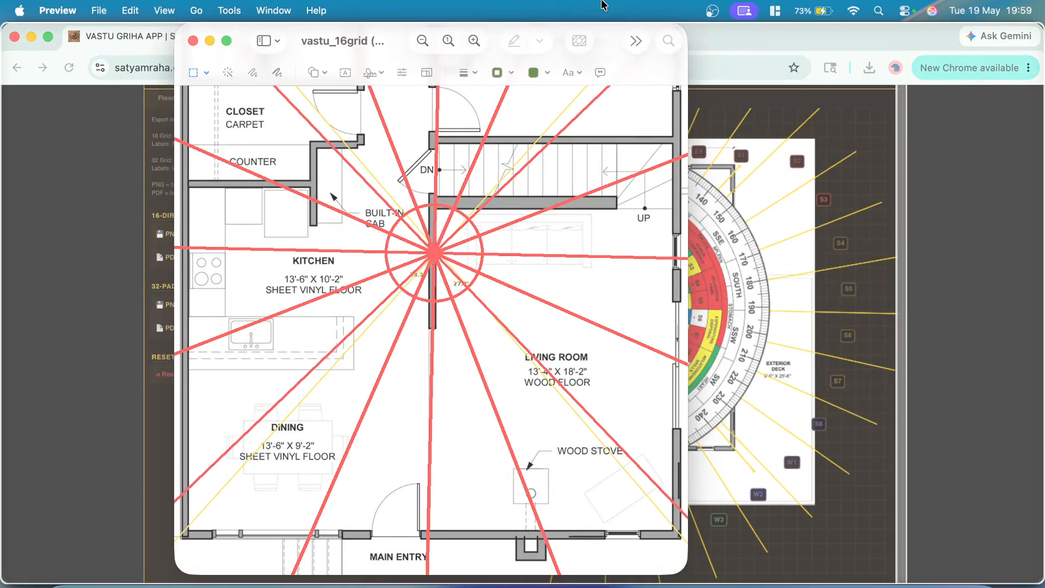
pyautogui.scroll(-5, 525, 271)
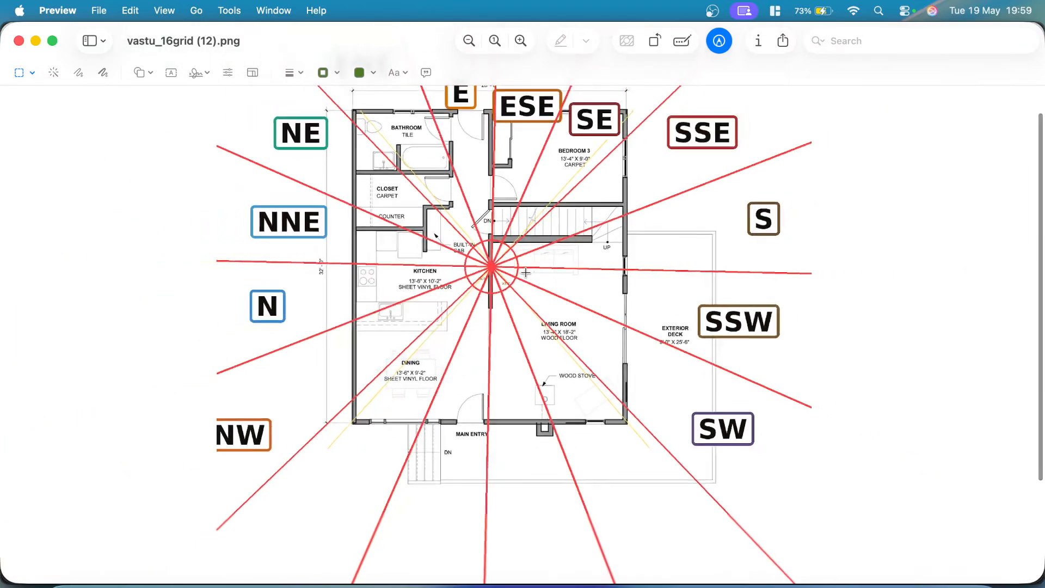
pyautogui.scroll(-5, 526, 272)
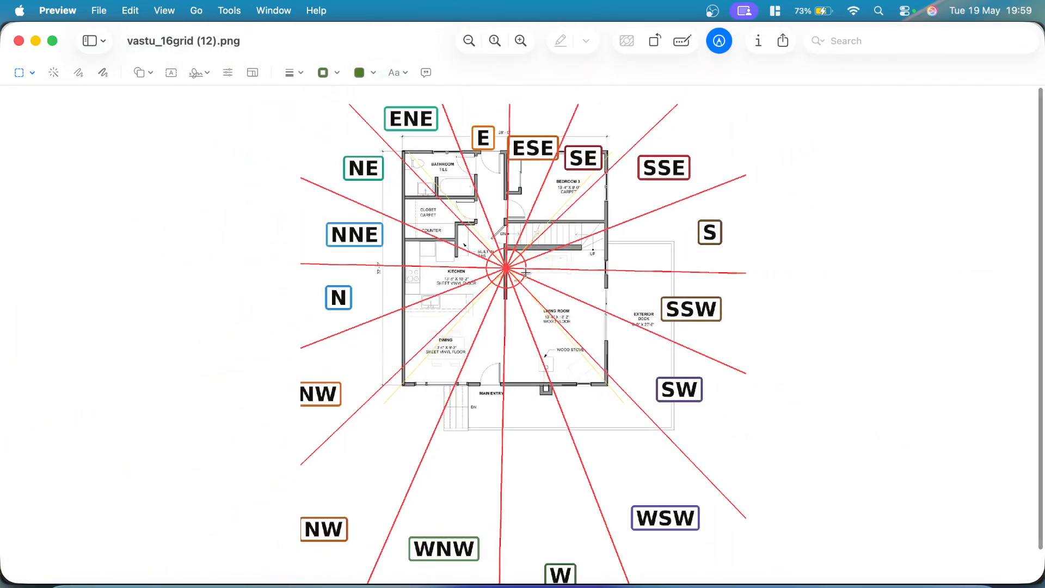
pyautogui.scroll(5, 526, 272)
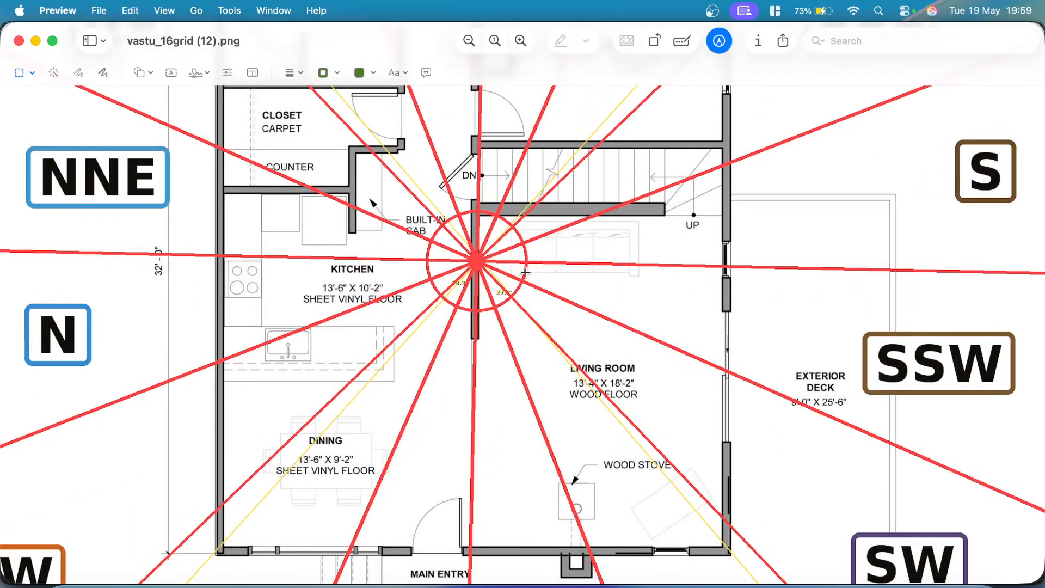
pyautogui.scroll(-5, 525, 271)
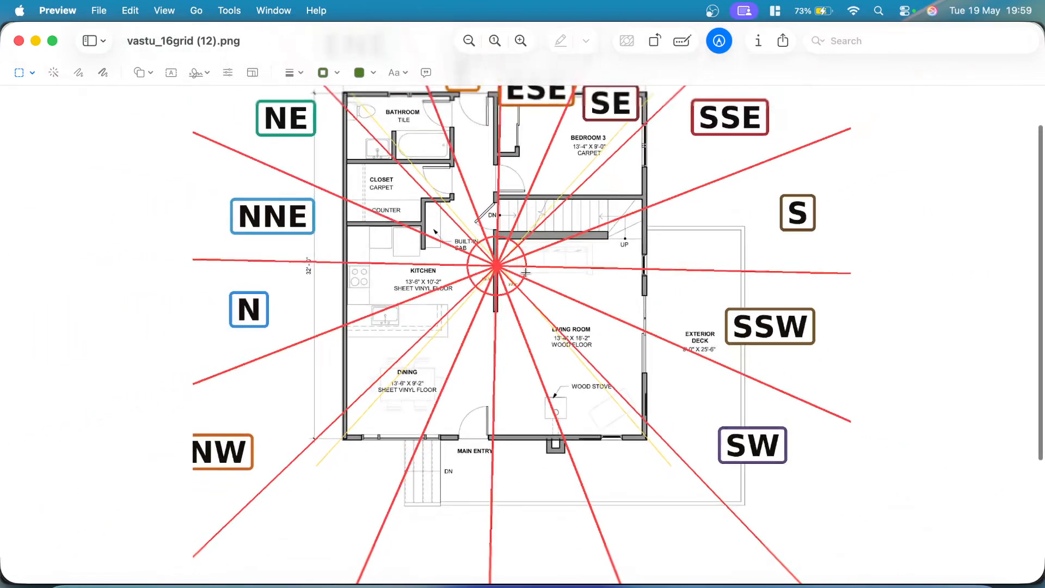
pyautogui.scroll(5, 394, 140)
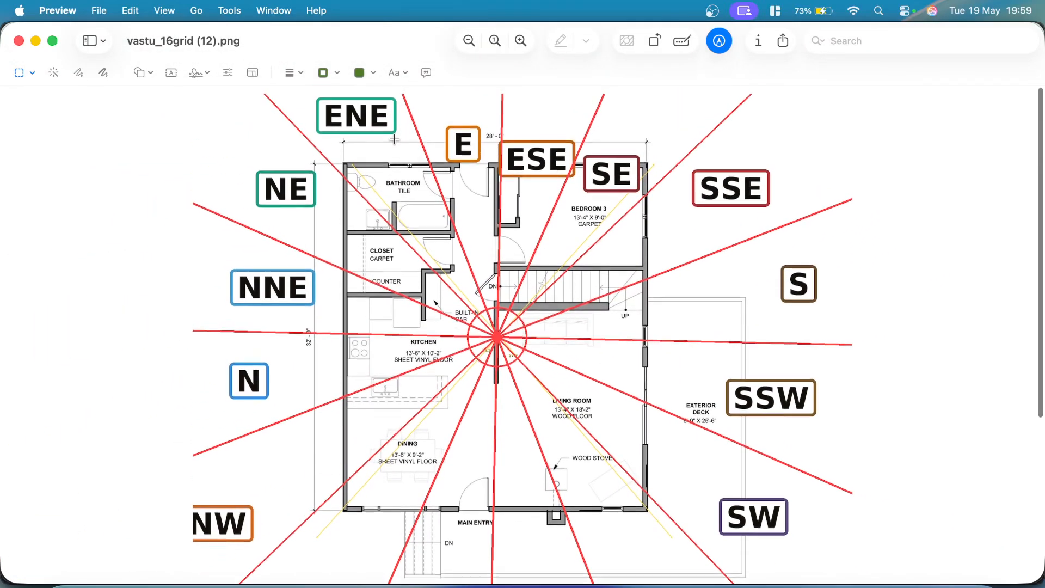
# Examine up close which direction zones the bathroom, bedroom, kitchen and living room fall in, and close the 16-grid image.
pyautogui.scroll(3, 394, 140)
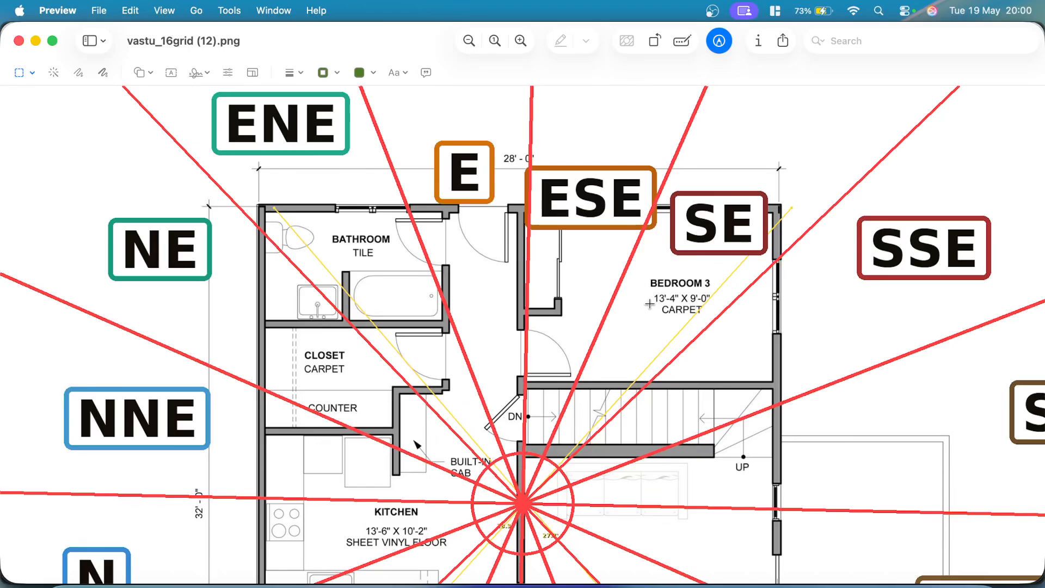
pyautogui.press('super+minus')
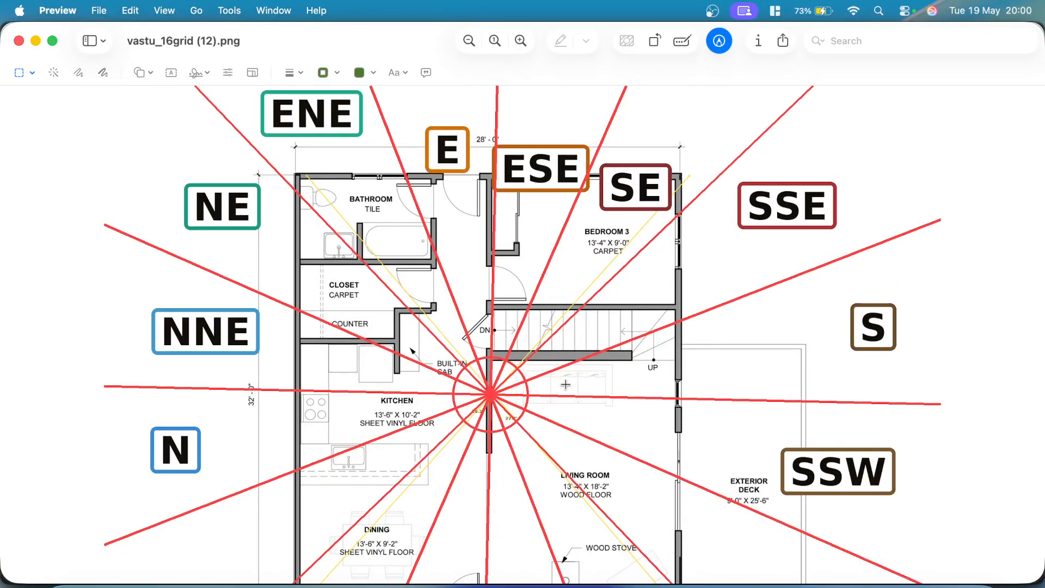
pyautogui.keyDown('ctrl'); pyautogui.scroll(3, 566, 384); pyautogui.keyUp('ctrl')
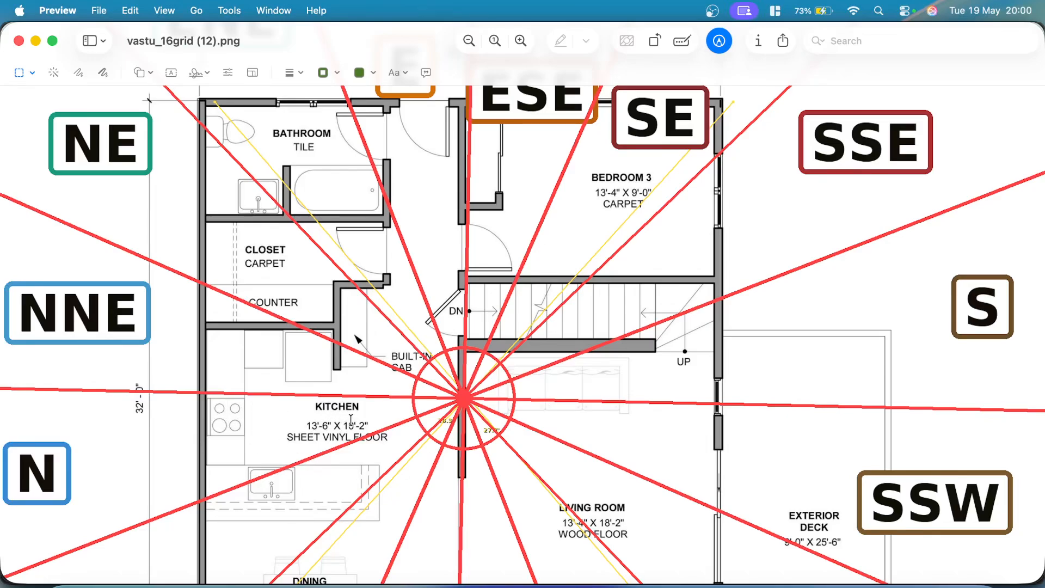
pyautogui.scroll(-4, 289, 430)
pyautogui.hscroll(-2, 289, 430)
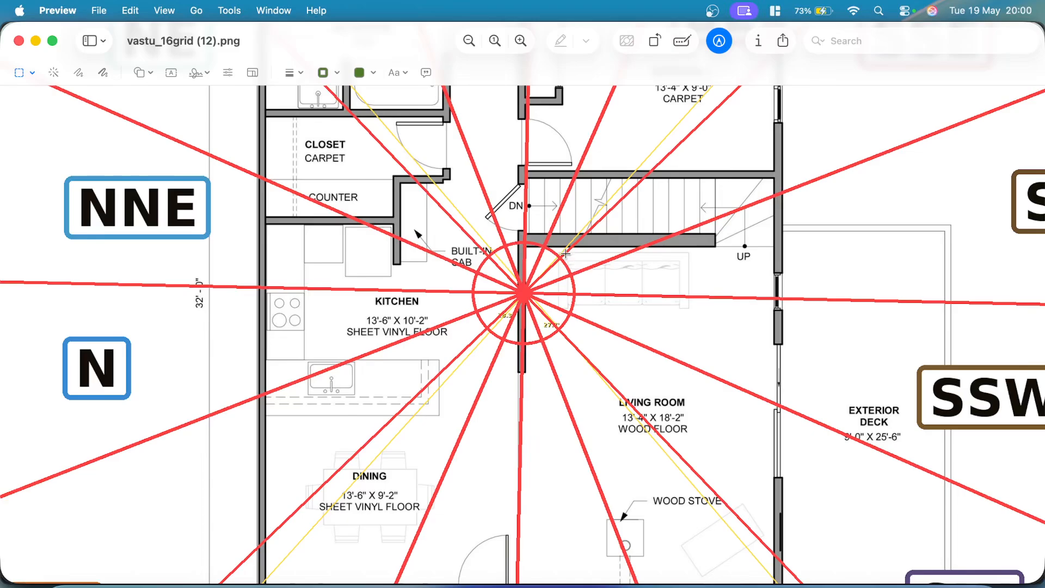
pyautogui.scroll(-5, 614, 260)
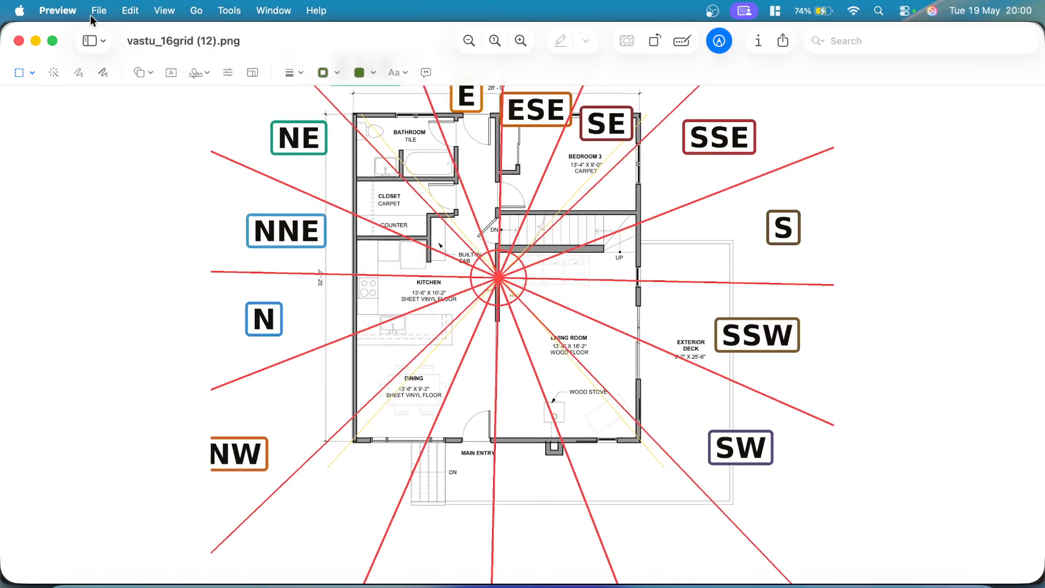
pyautogui.click(18, 41)
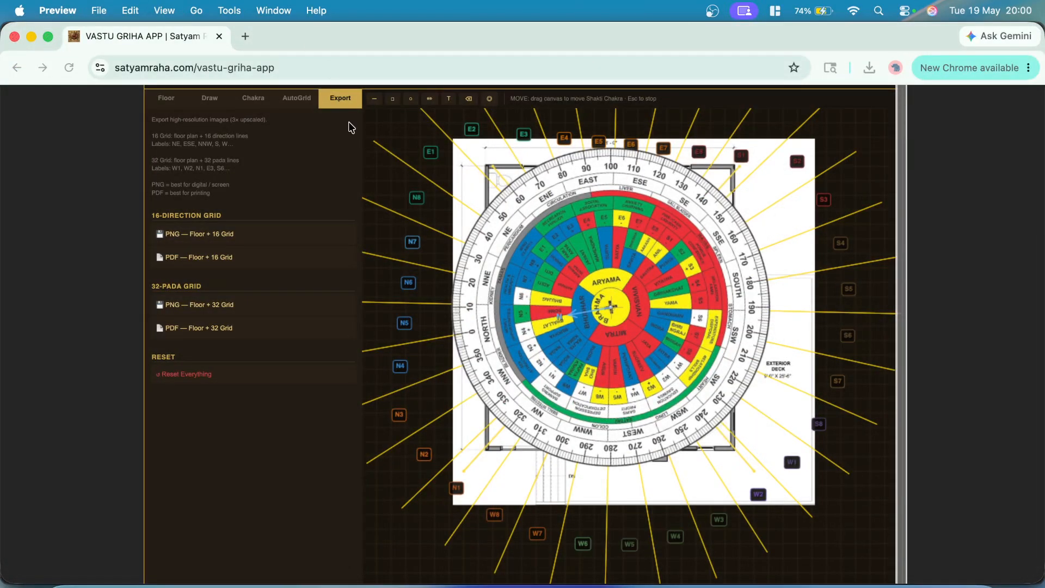
# Export the floor plan with the 16-direction grid as a PDF from the Vastu Griha app and open the downloaded file.
pyautogui.click(220, 258)
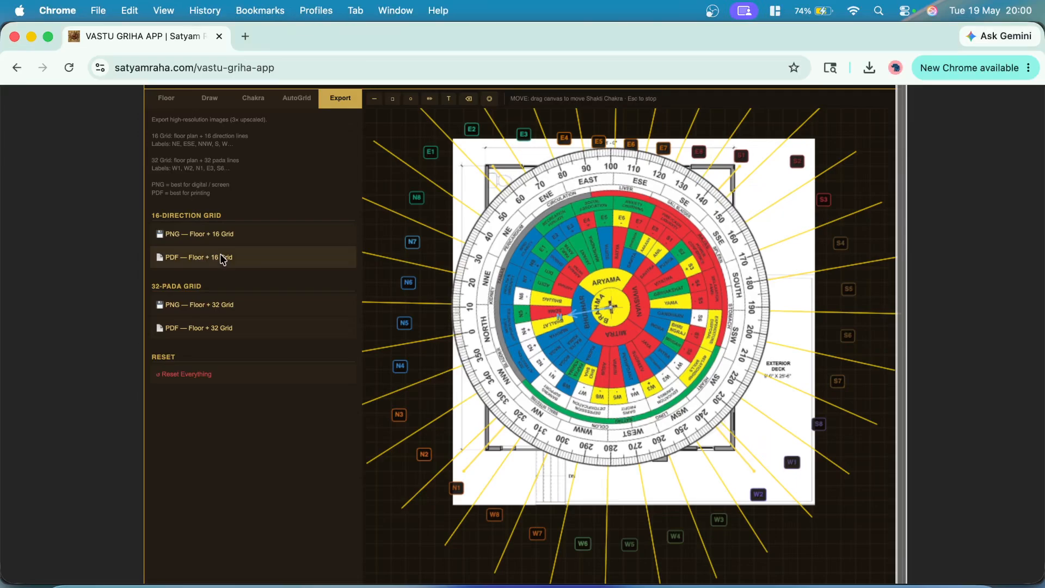
pyautogui.click(217, 259)
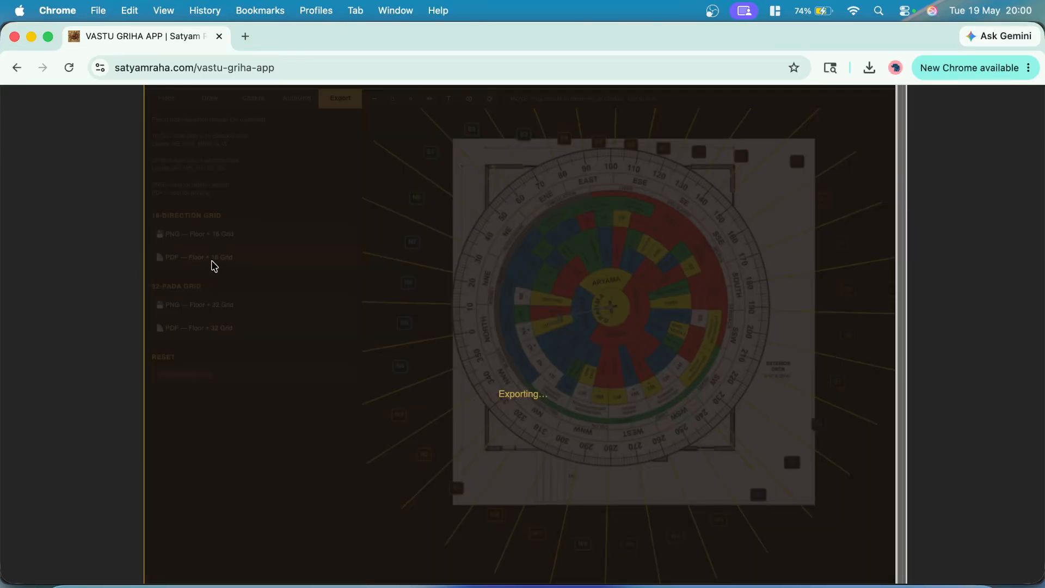
pyautogui.click(744, 107)
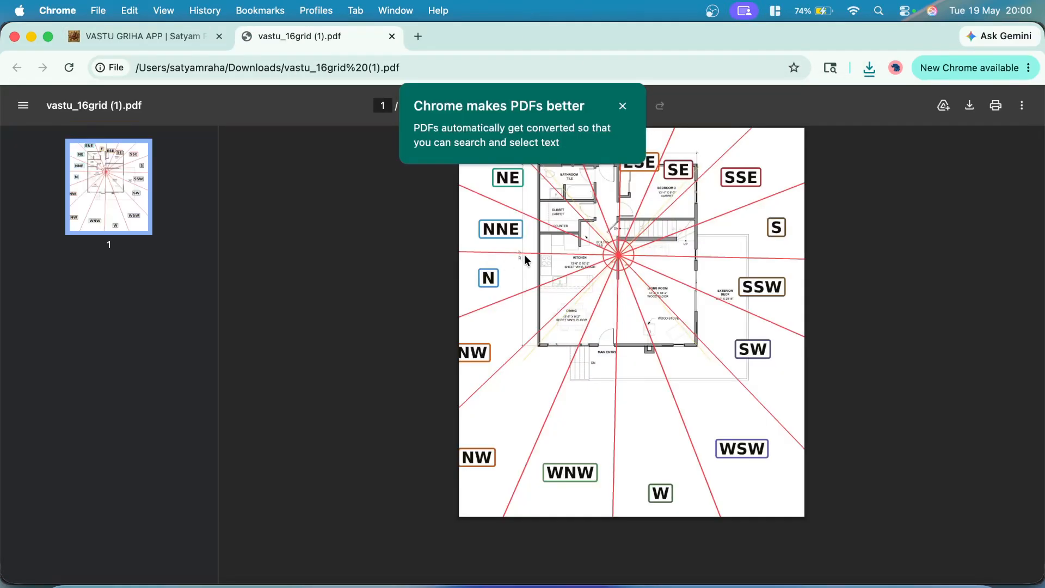
# Inspect the 16-direction PDF and its print options without printing, and close the file.
pyautogui.keyDown('ctrl'); pyautogui.scroll(5, 626, 237); pyautogui.keyUp('ctrl')
pyautogui.keyDown('ctrl'); pyautogui.scroll(-5, 626, 237); pyautogui.keyUp('ctrl')
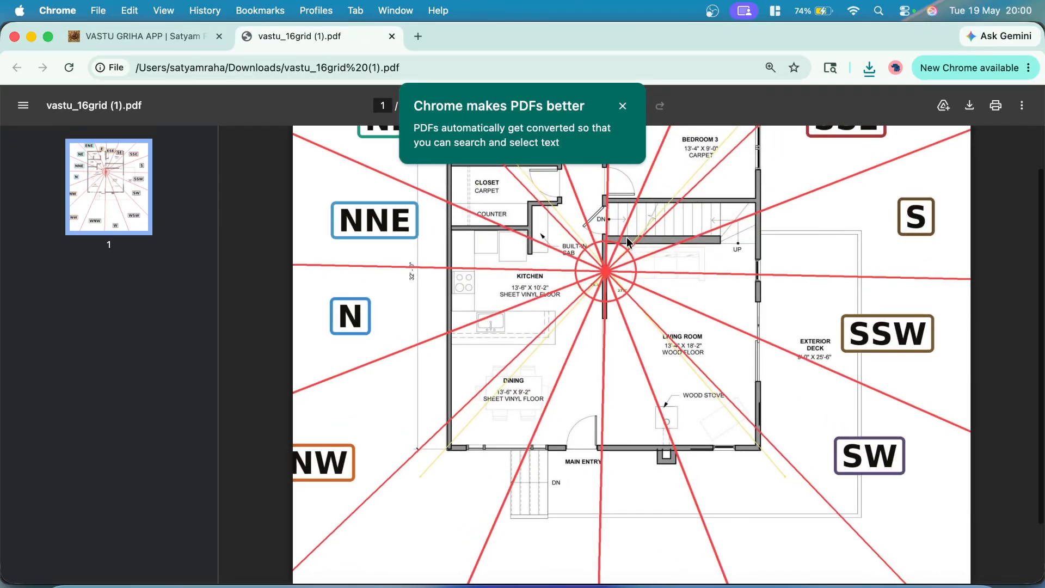
pyautogui.click(996, 106)
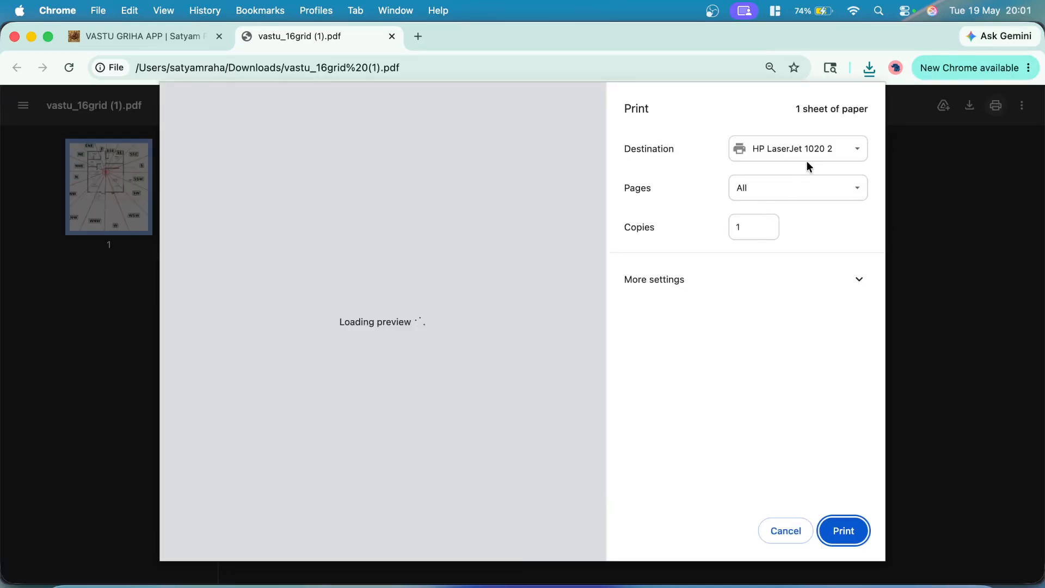
pyautogui.click(787, 537)
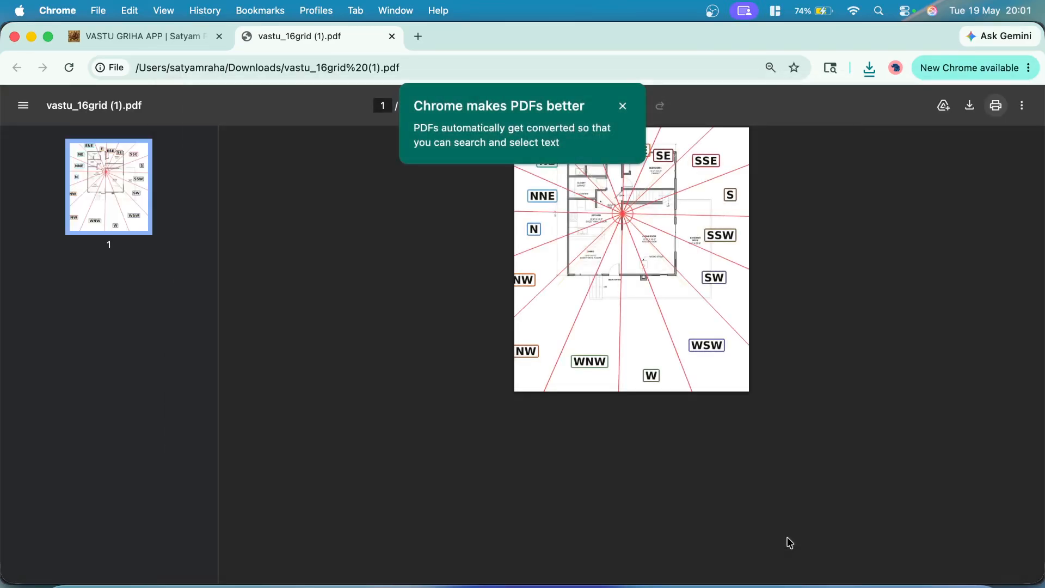
pyautogui.click(621, 105)
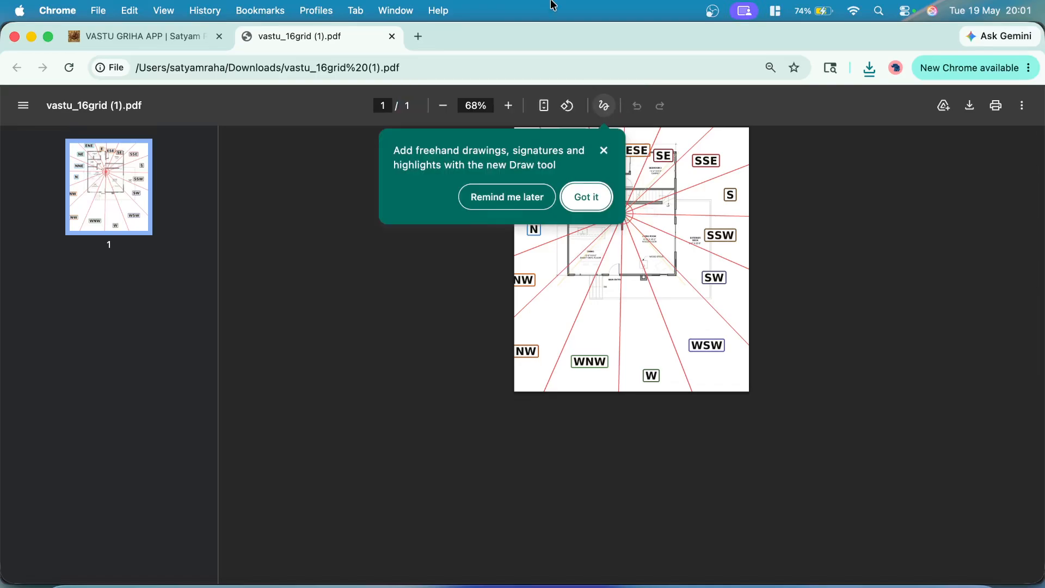
pyautogui.click(607, 151)
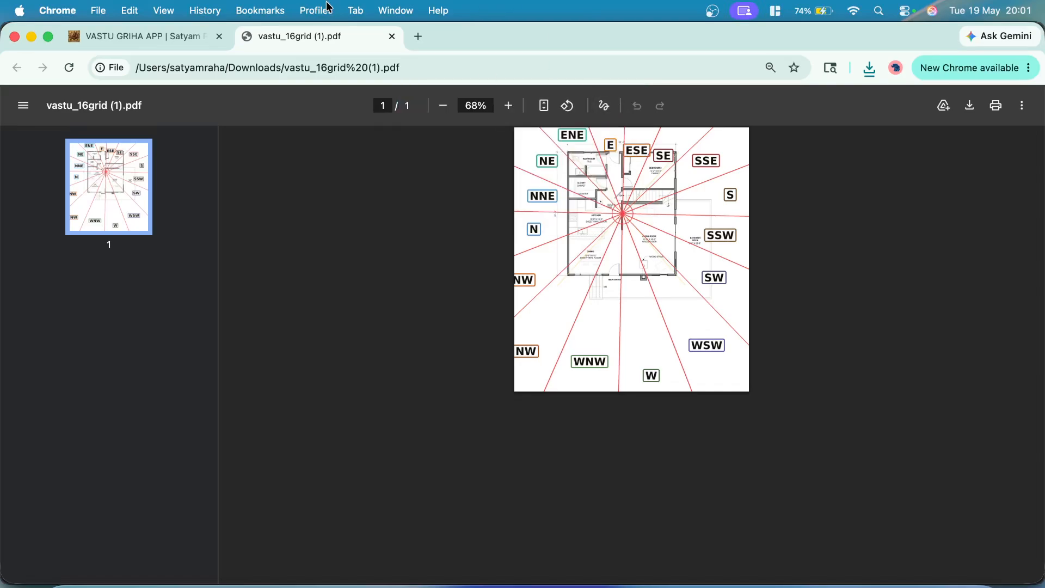
pyautogui.click(392, 36)
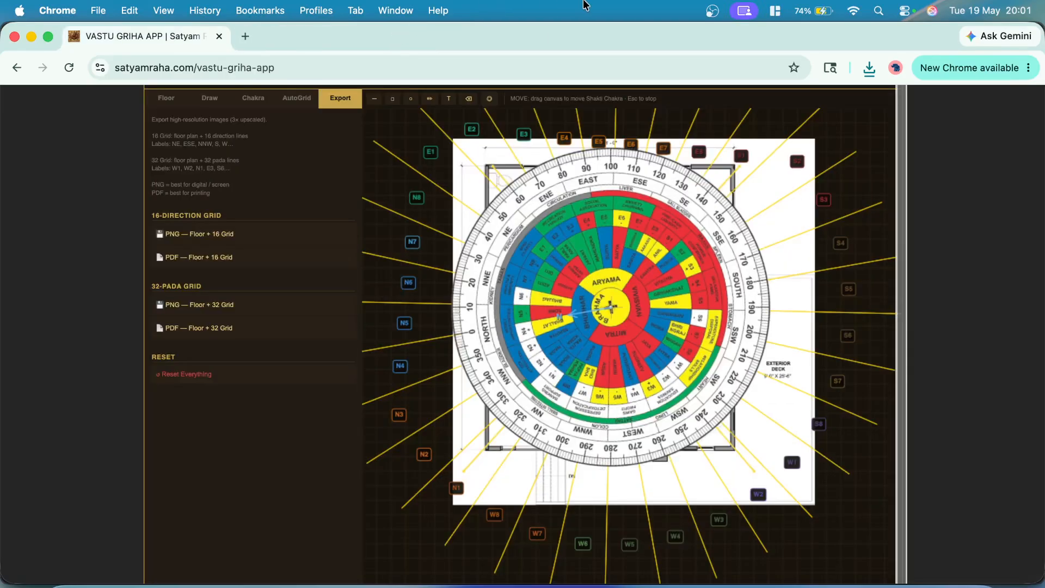
# Export the floor plan with the 32-pada grid as a PNG and open the downloaded image in an enlarged Preview window.
pyautogui.click(197, 308)
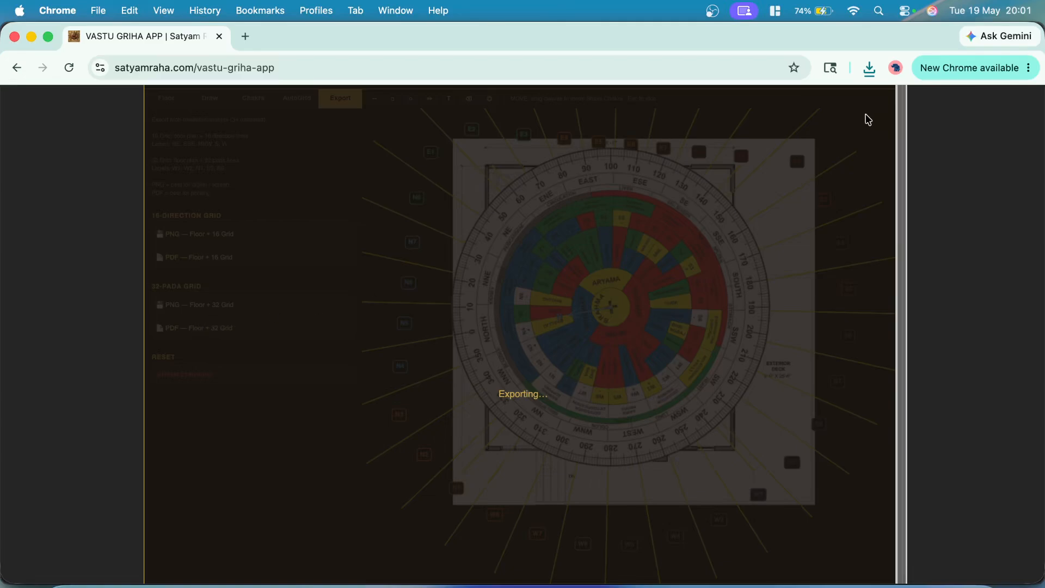
pyautogui.click(769, 106)
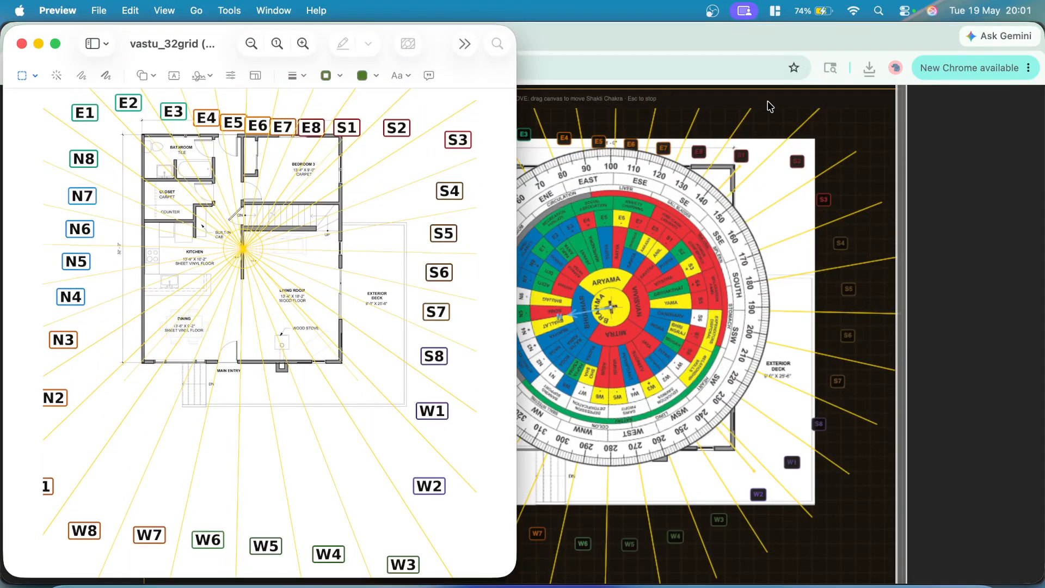
pyautogui.doubleClick(434, 44)
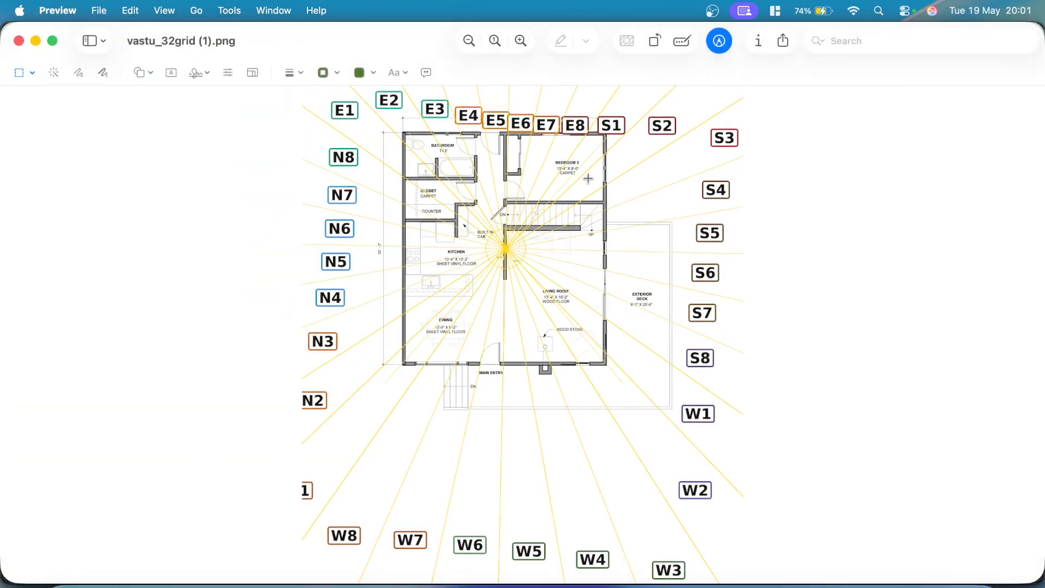
# Examine the 32 pada zones around the rooms and the main entry up close, and close the image.
pyautogui.scroll(5, 588, 178)
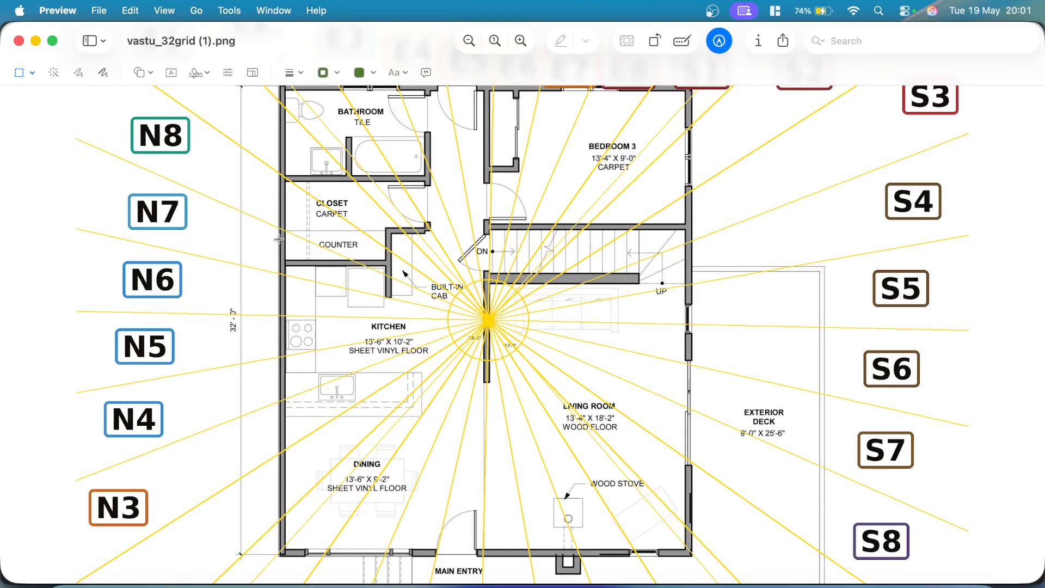
pyautogui.scroll(-10, 436, 477)
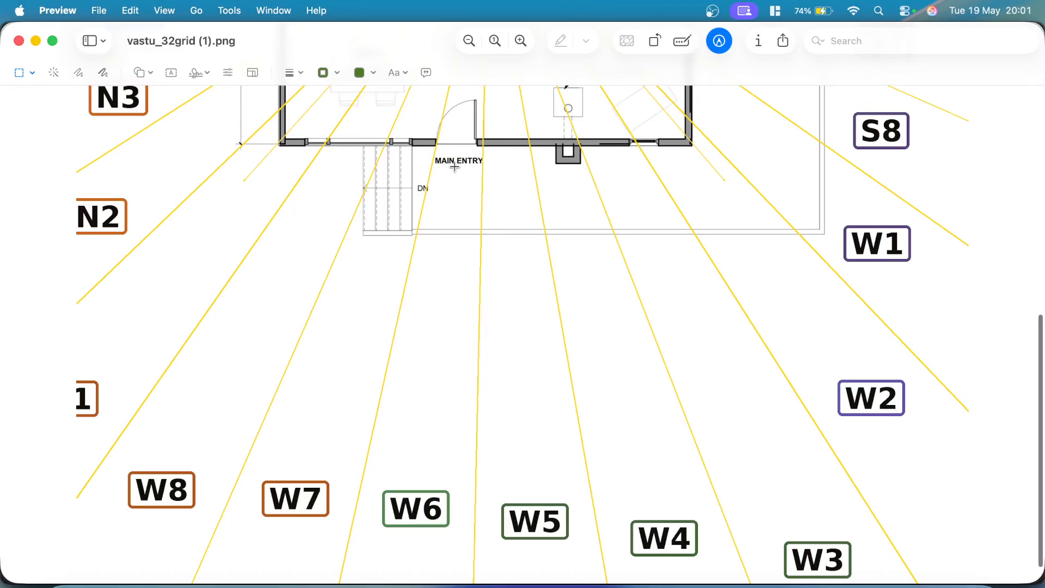
pyautogui.scroll(5, 454, 166)
pyautogui.scroll(-5, 455, 168)
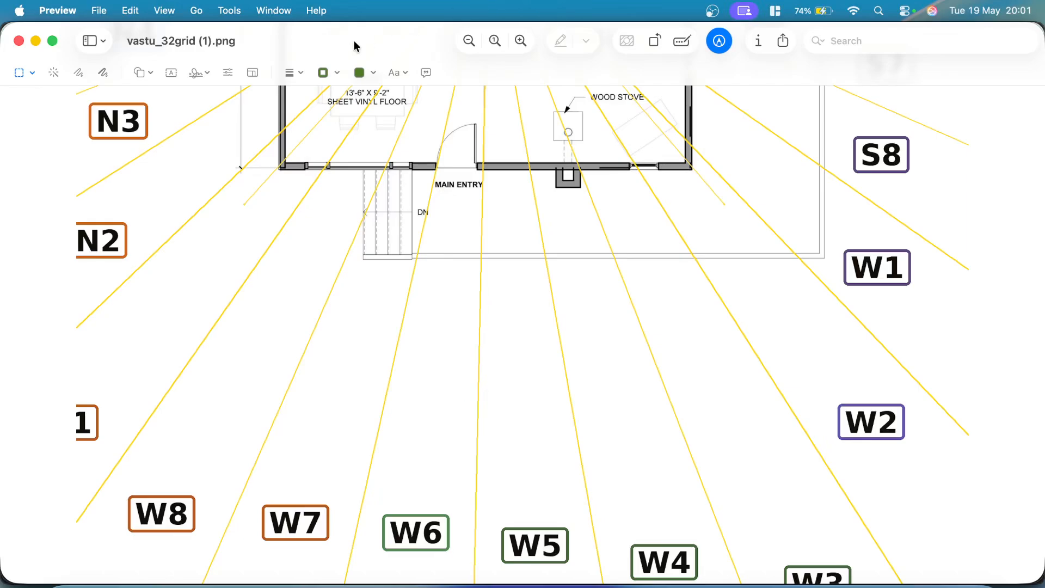
pyautogui.keyDown('ctrl'); pyautogui.scroll(-5, 417, 185); pyautogui.keyUp('ctrl')
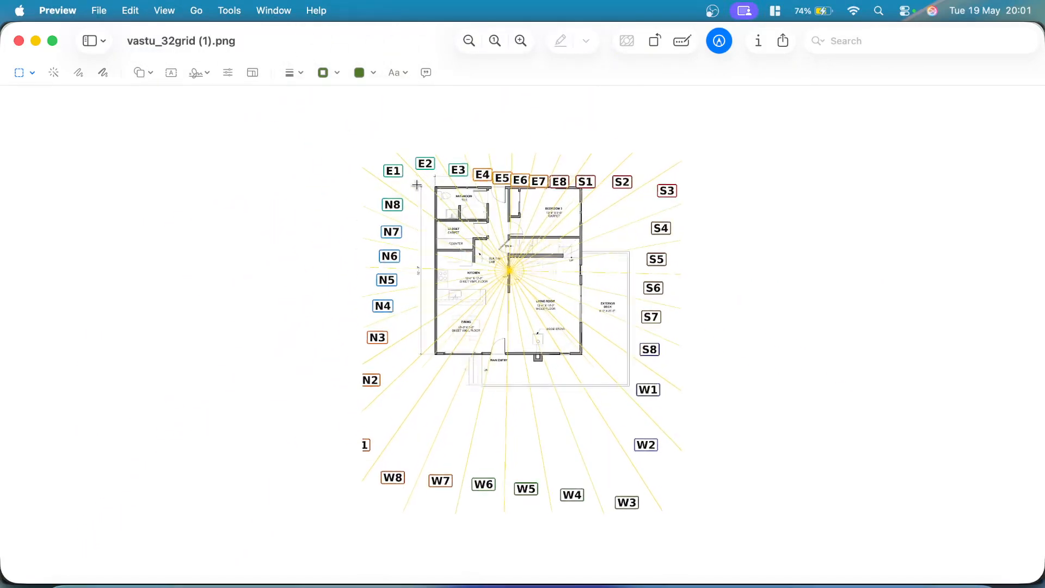
pyautogui.keyDown('ctrl'); pyautogui.scroll(5, 416, 184); pyautogui.keyUp('ctrl')
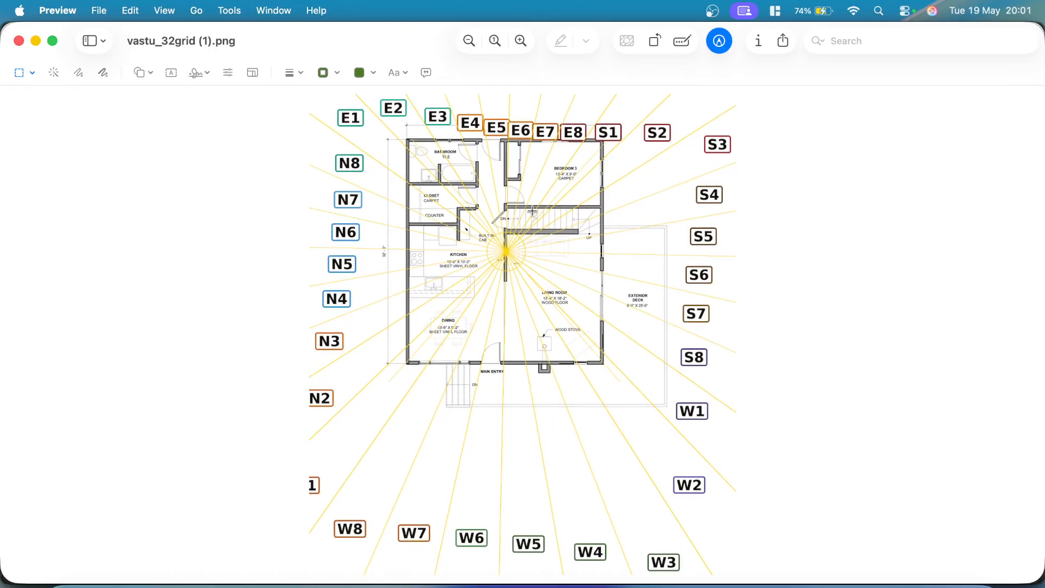
pyautogui.click(18, 41)
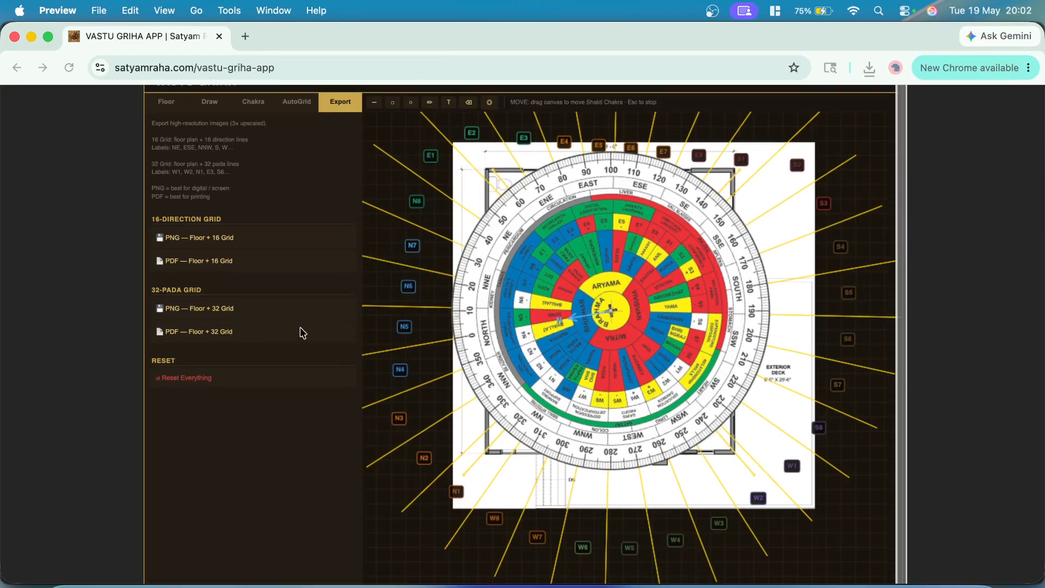
# Look over the Vastu Griha app's floor plan image settings and its drawing tools.
pyautogui.scroll(1, 299, 331)
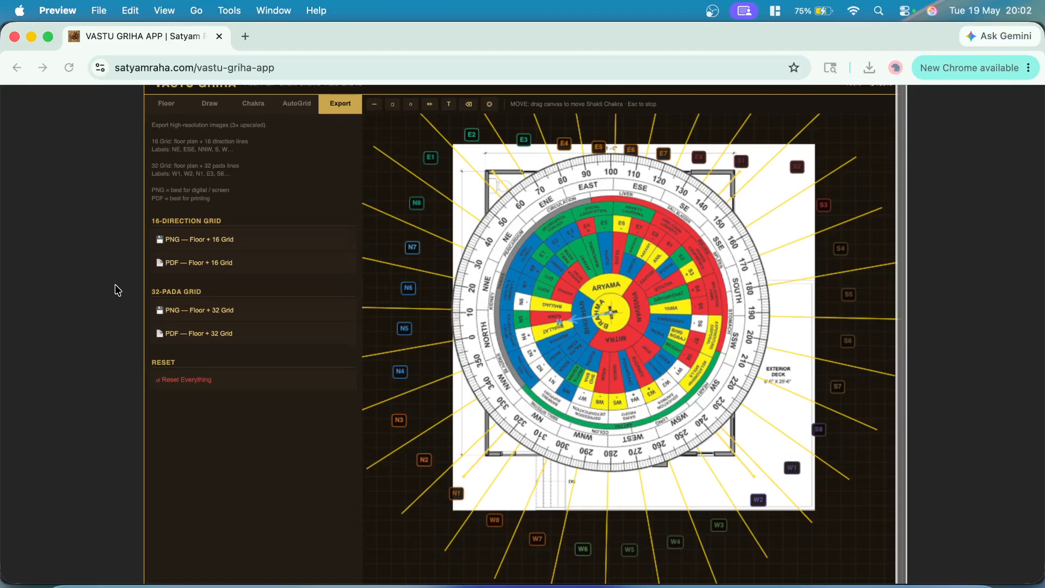
pyautogui.scroll(3, 116, 290)
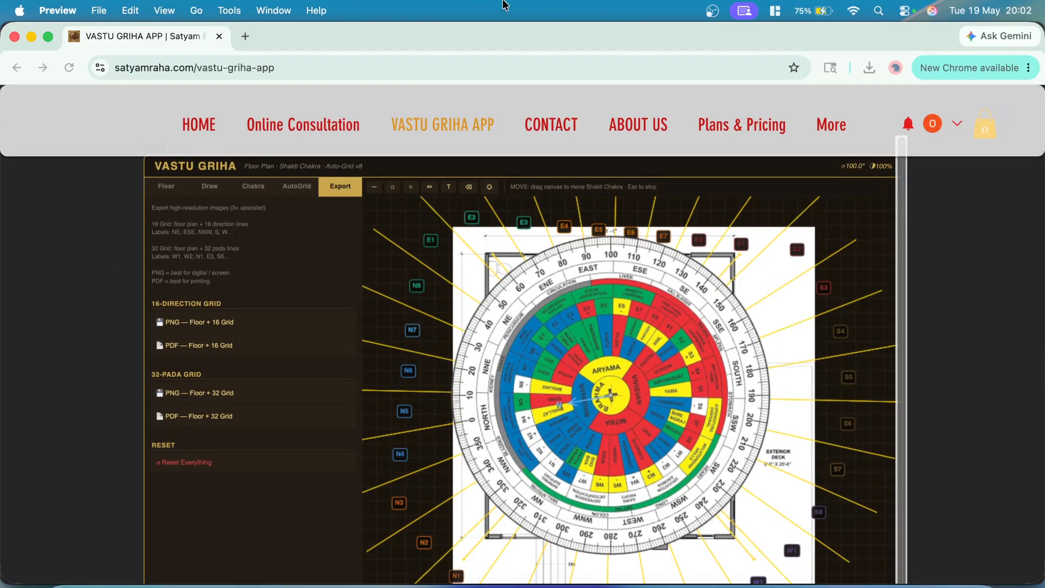
pyautogui.scroll(-3, 97, 417)
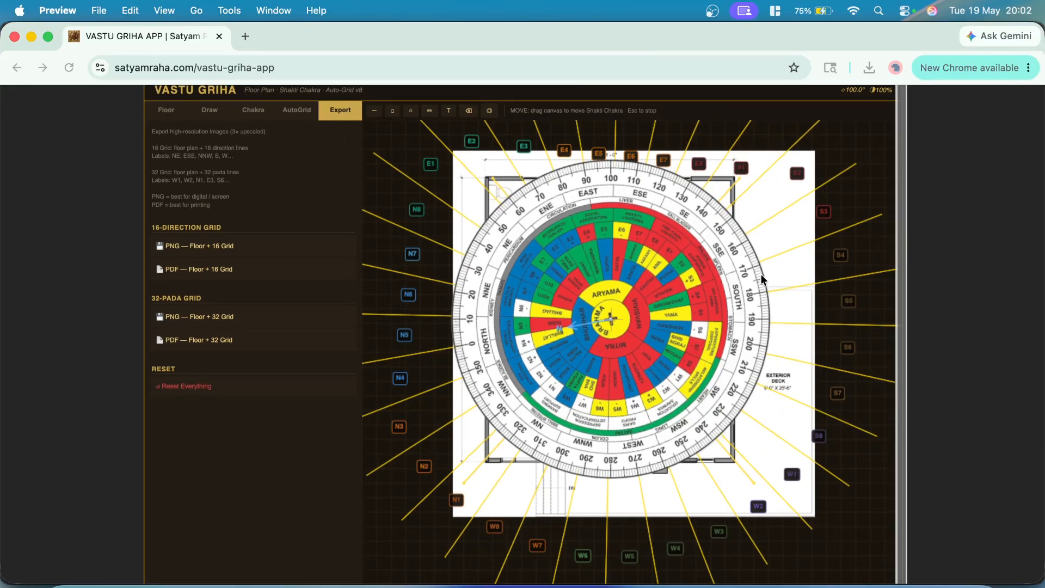
pyautogui.click(167, 111)
pyautogui.click(166, 110)
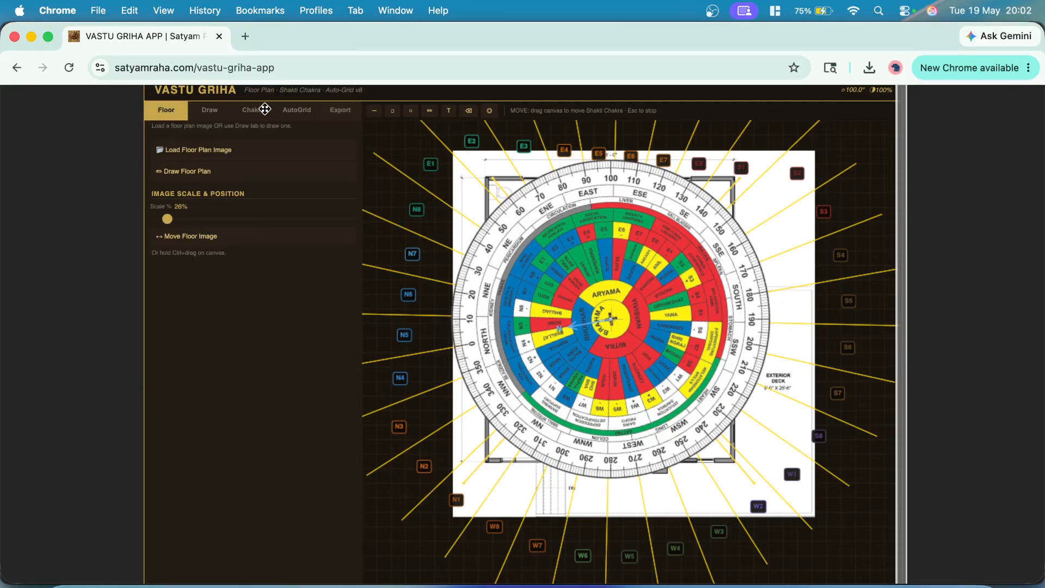
pyautogui.click(214, 113)
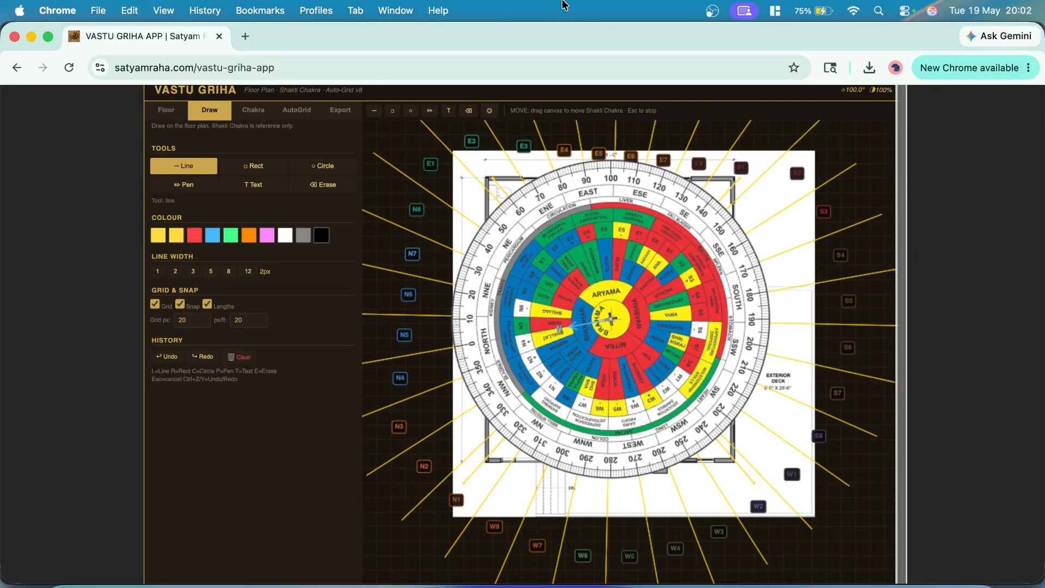
pyautogui.click(735, 581)
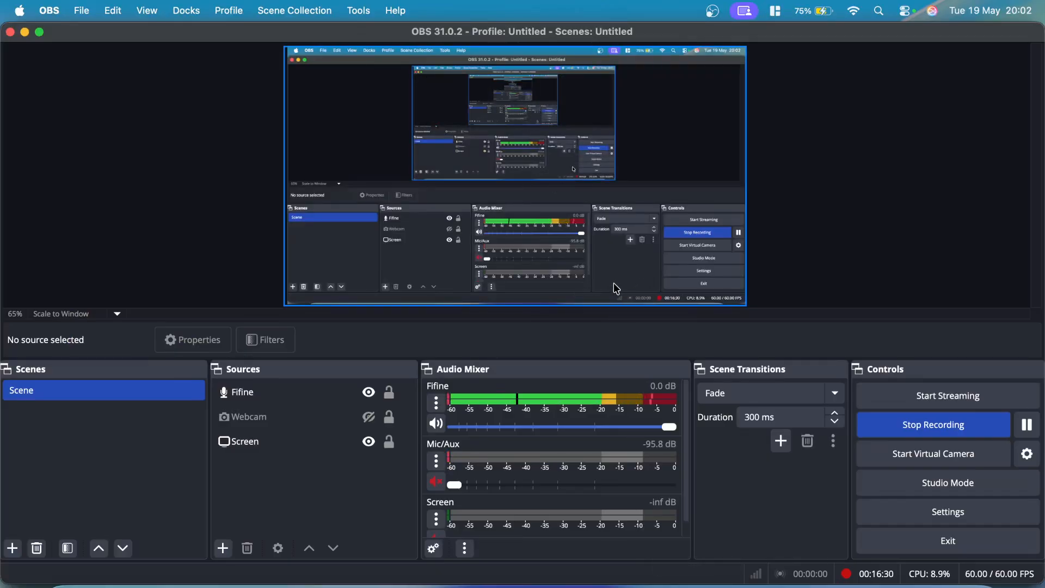
pyautogui.click(245, 417)
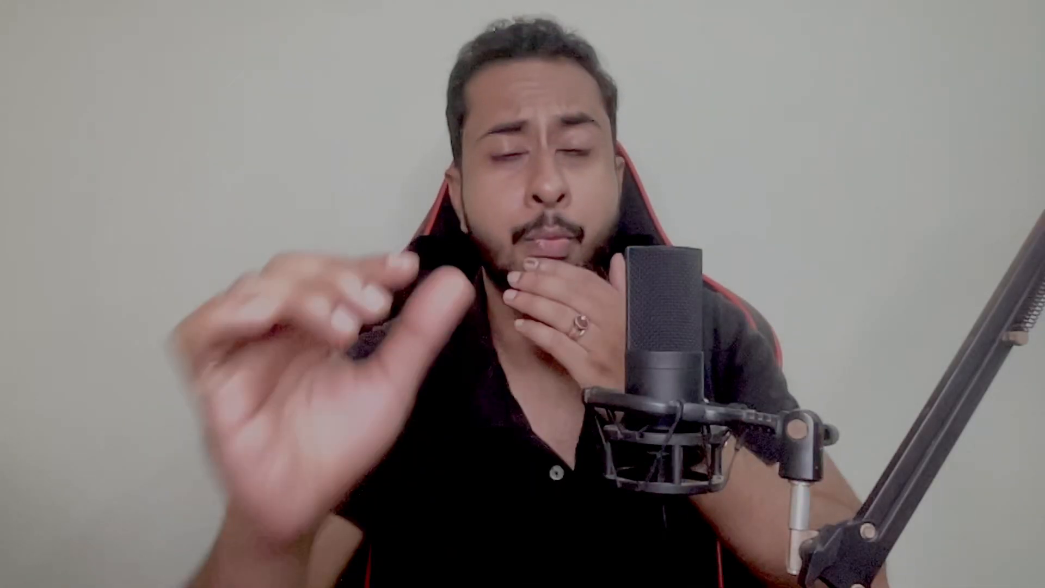